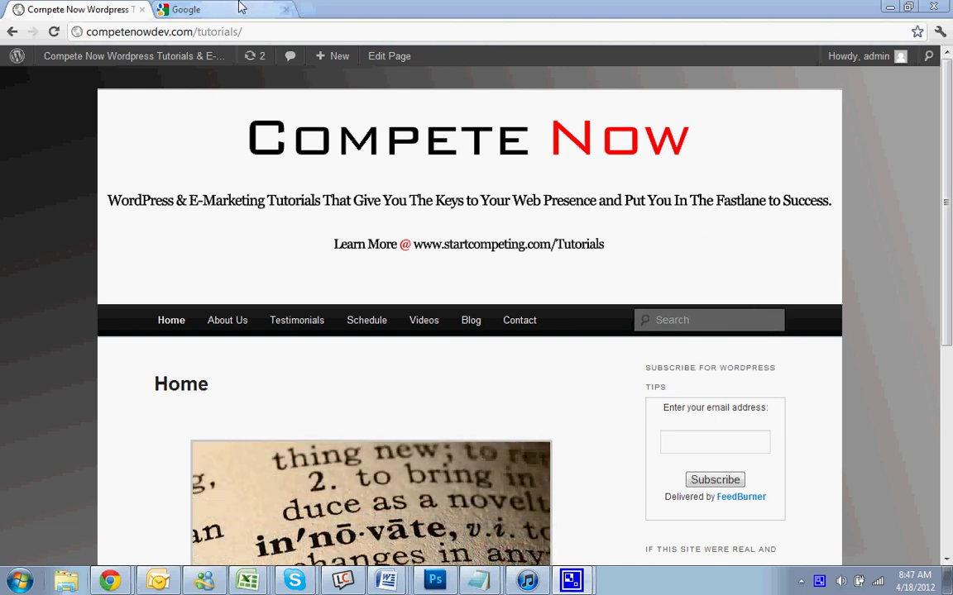
Step: From the dashboard, go to Plugins > Add New and enter the search term 'ultimate google analytics'
{"action": "mouse_move", "coordinate": [144, 65]}
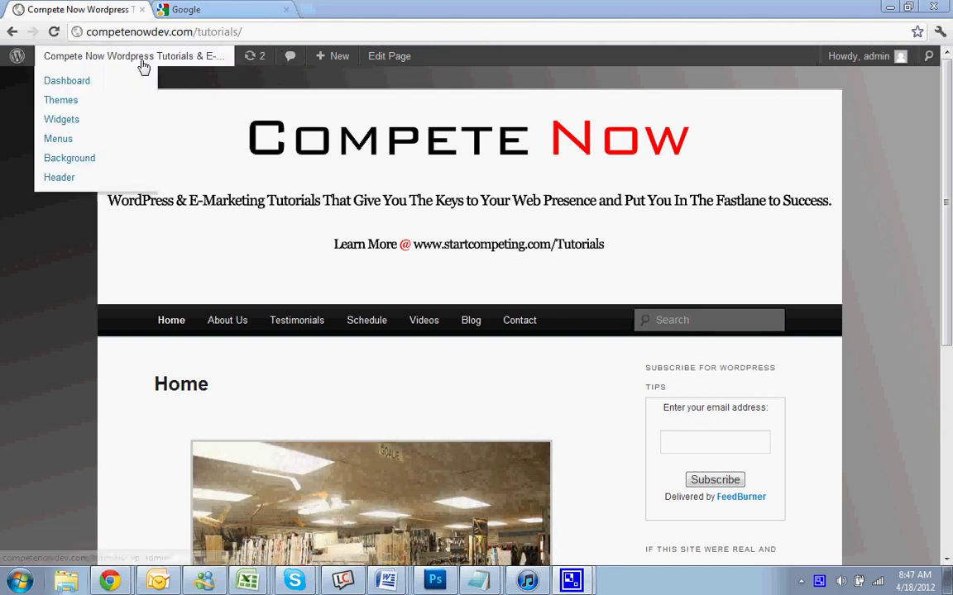
{"action": "left_click", "coordinate": [97, 84]}
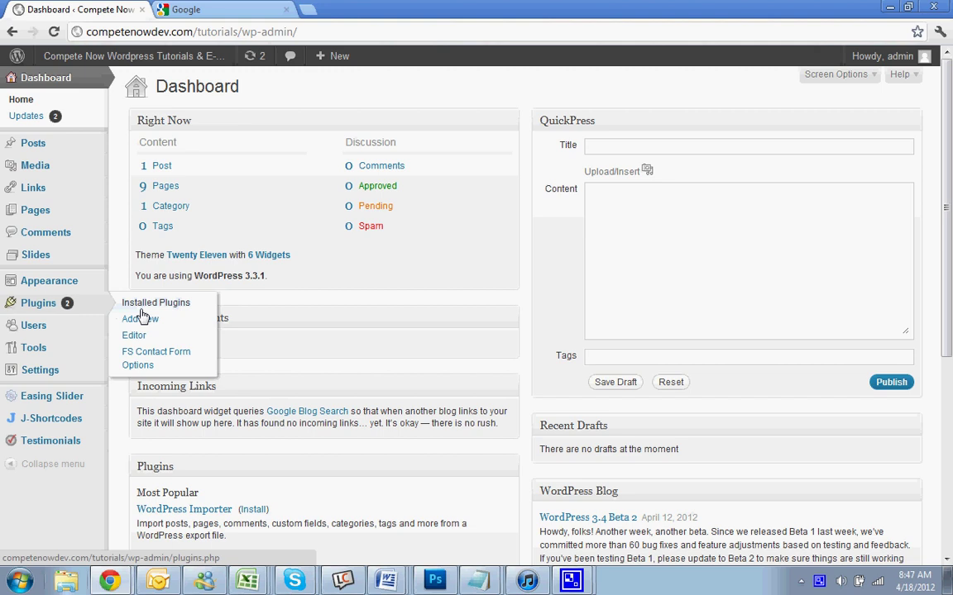
{"action": "left_click", "coordinate": [139, 318]}
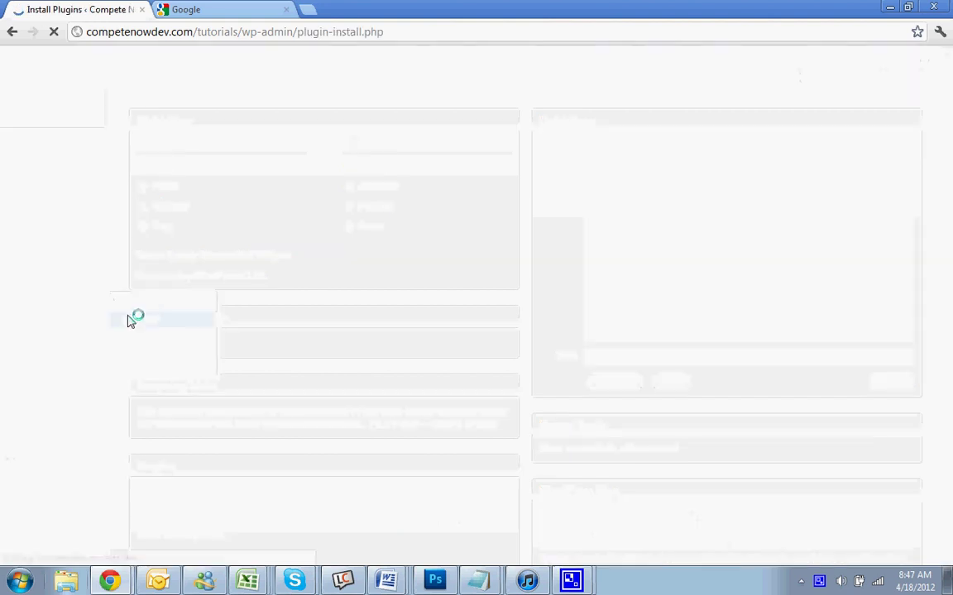
{"action": "left_click", "coordinate": [228, 217]}
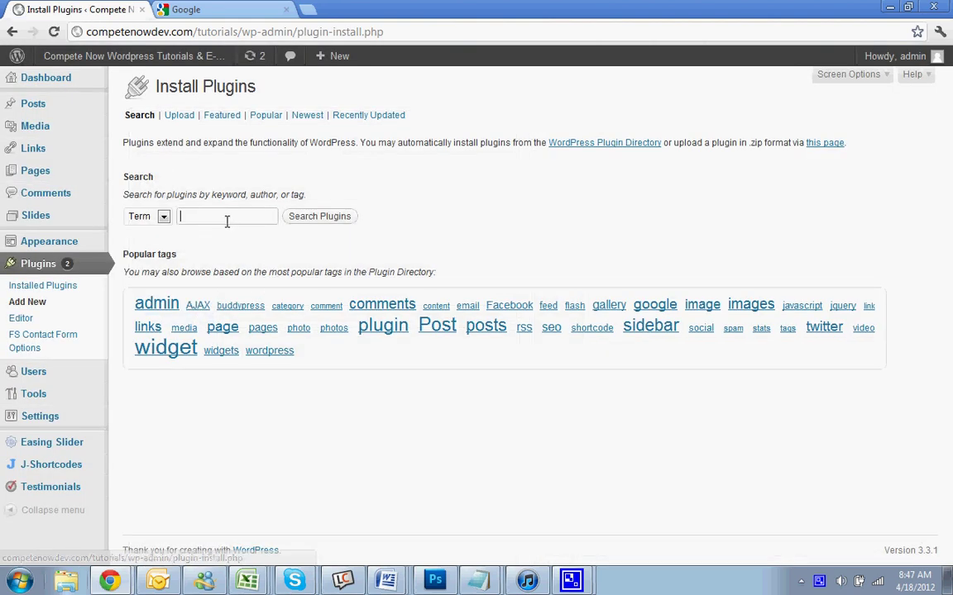
{"action": "type", "text": "ul"}
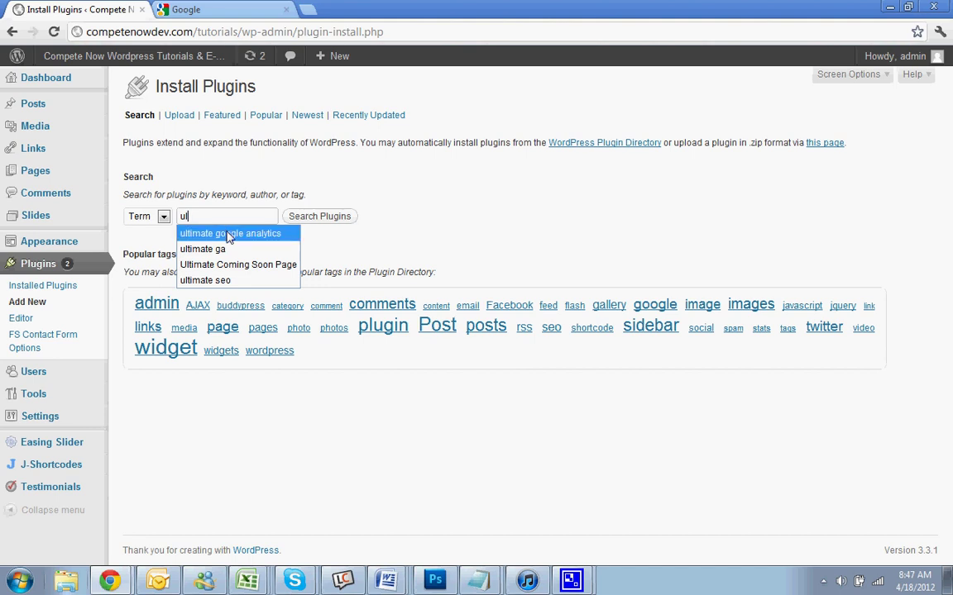
{"action": "left_click", "coordinate": [229, 235]}
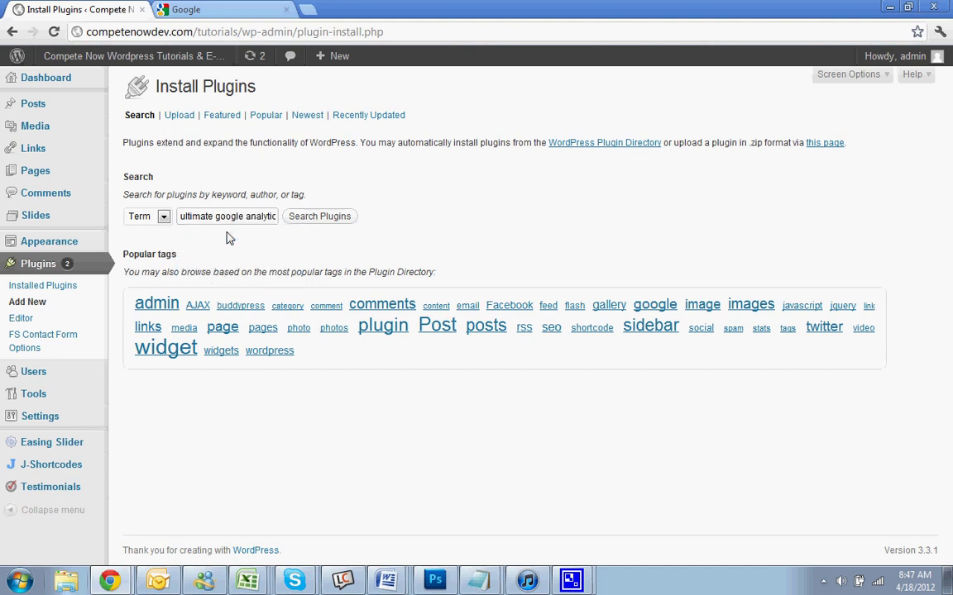
Step: Run the plugin search and confirm Ultimate Google Analytics 1.6.0 is marked installed
{"action": "left_click", "coordinate": [322, 220]}
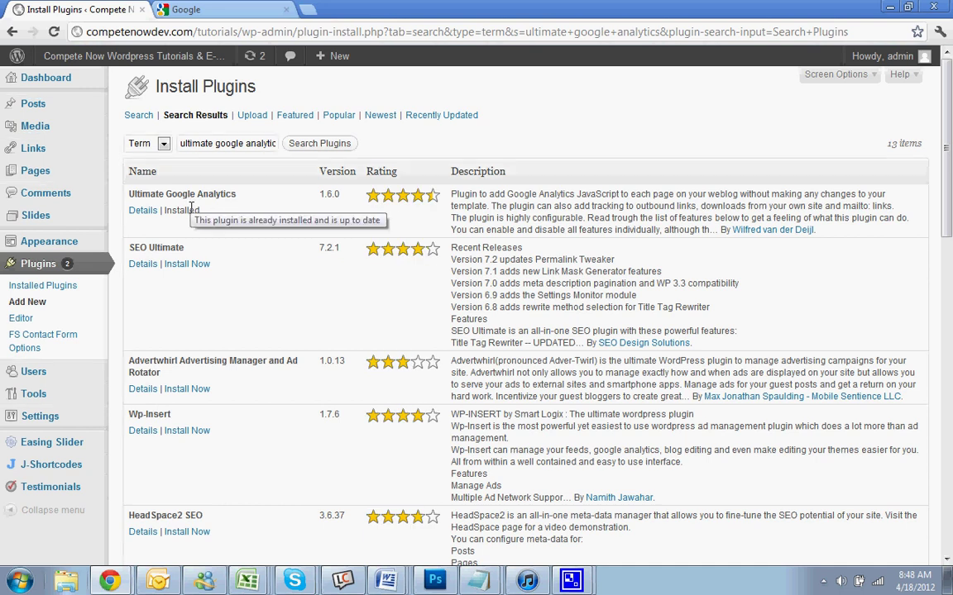
{"action": "mouse_move", "coordinate": [49, 416]}
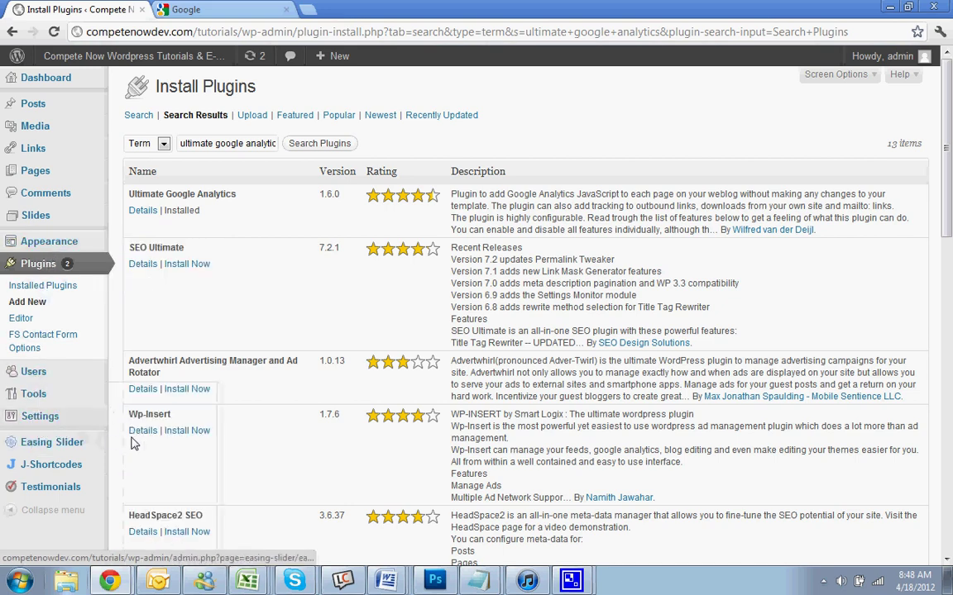
{"action": "scroll", "coordinate": [132, 421], "scroll_direction": "down", "scroll_amount": 1}
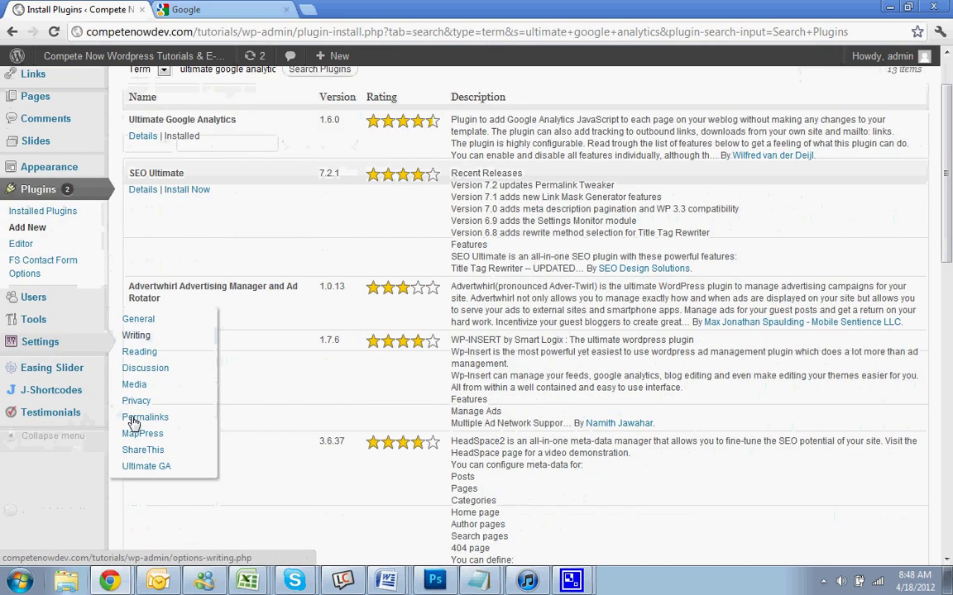
Step: Open Settings > Ultimate GA and check the Account ID field holds the saved tracking ID
{"action": "left_click", "coordinate": [147, 468]}
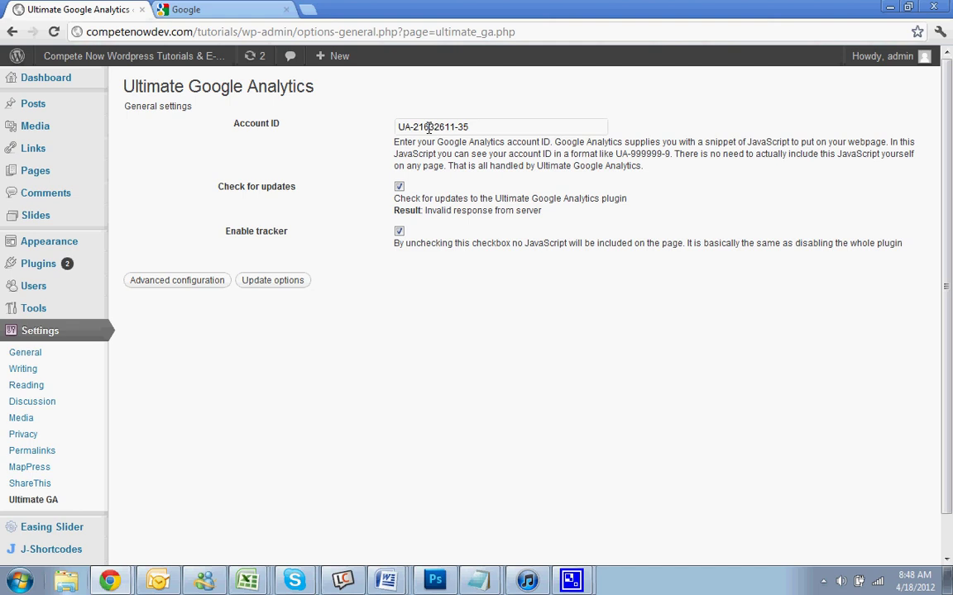
{"action": "left_click", "coordinate": [432, 124]}
{"action": "left_click", "coordinate": [468, 125]}
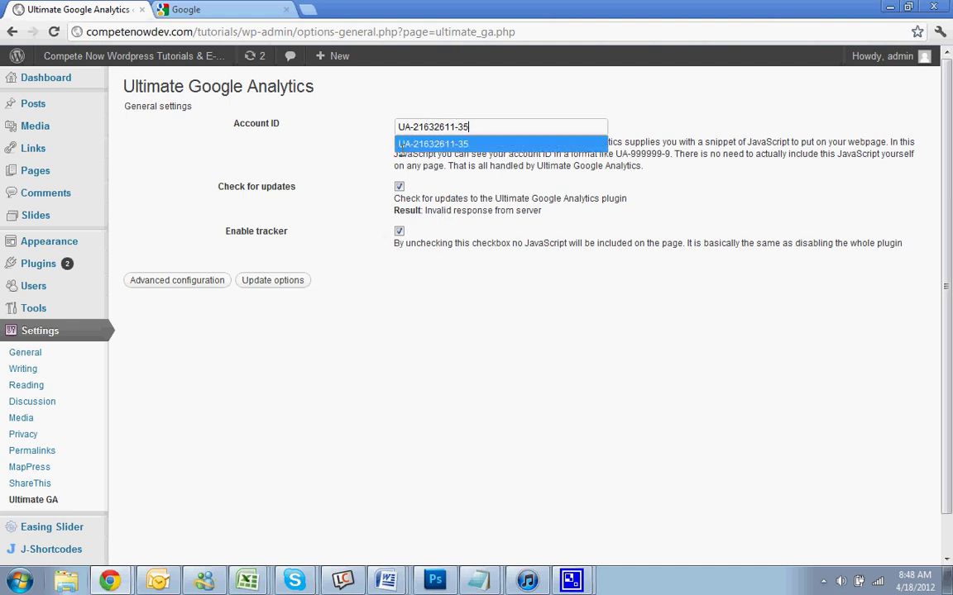
{"action": "left_click", "coordinate": [403, 258]}
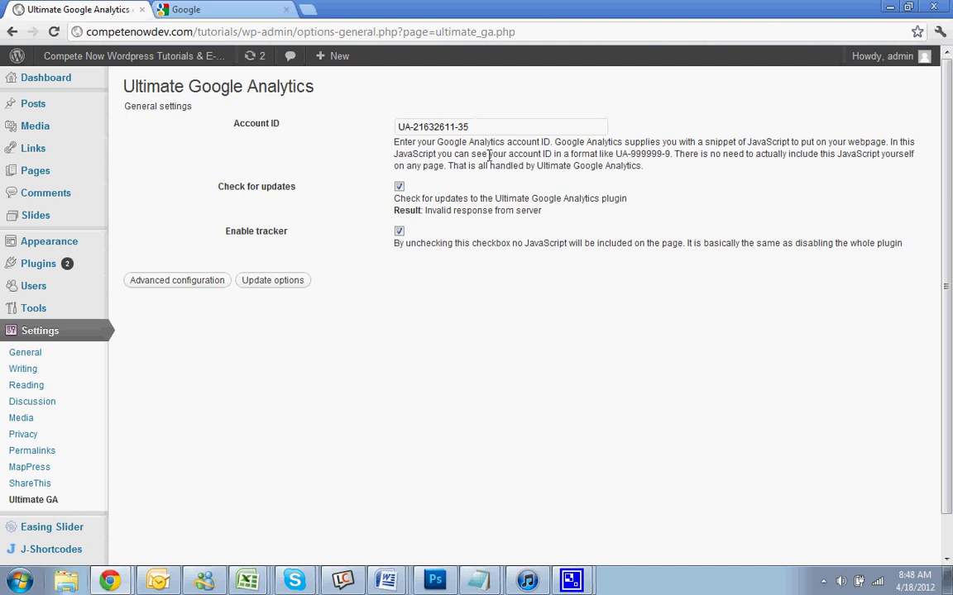
Step: Search Google for 'google analytics' and open the official Google Analytics website
{"action": "left_click", "coordinate": [217, 12]}
{"action": "type", "text": "alan"}
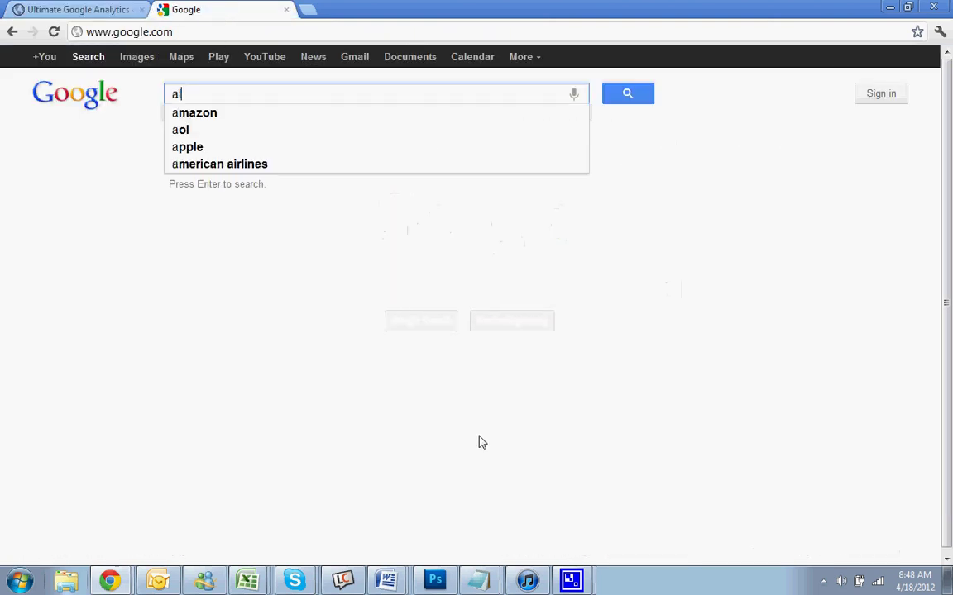
{"action": "key", "text": "BackSpace"}
{"action": "key", "text": "BackSpace"}
{"action": "key", "text": "BackSpace"}
{"action": "key", "text": "BackSpace"}
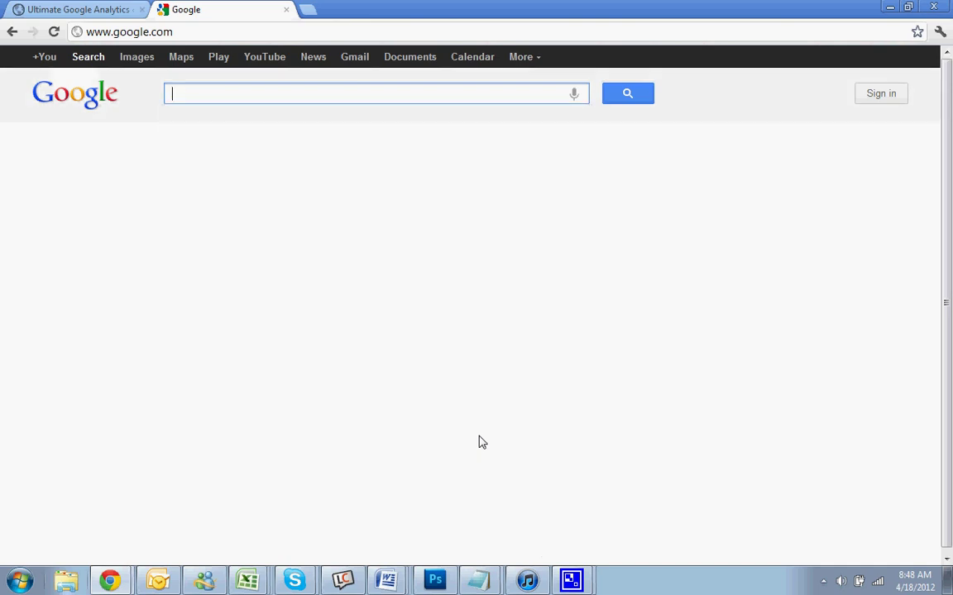
{"action": "type", "text": "google an"}
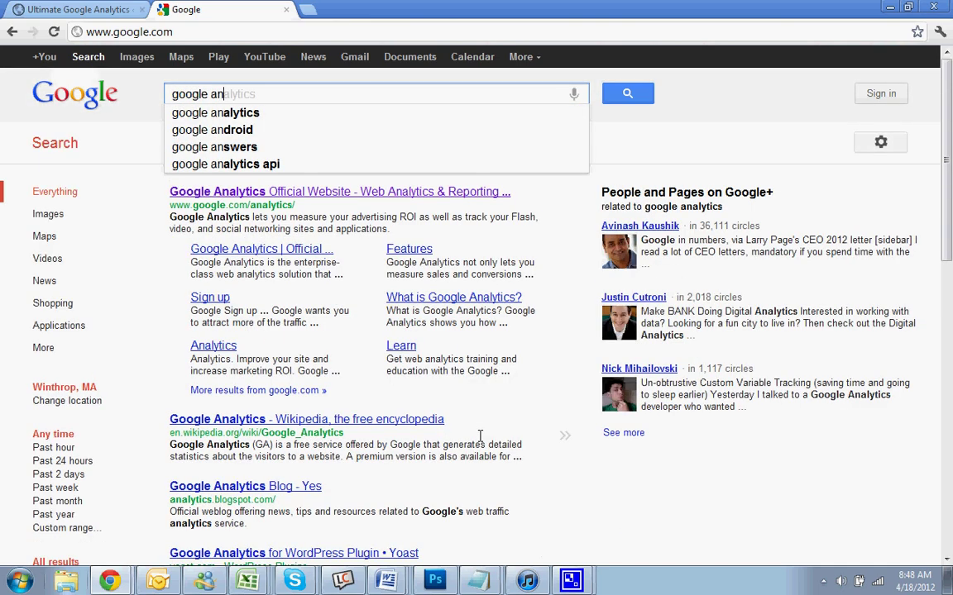
{"action": "type", "text": "alytics"}
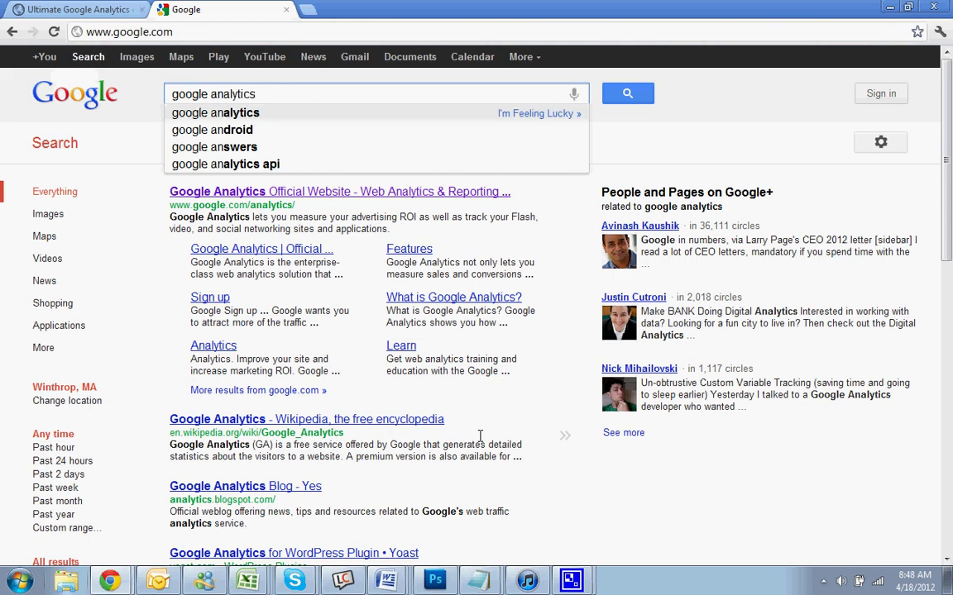
{"action": "key", "text": "Return"}
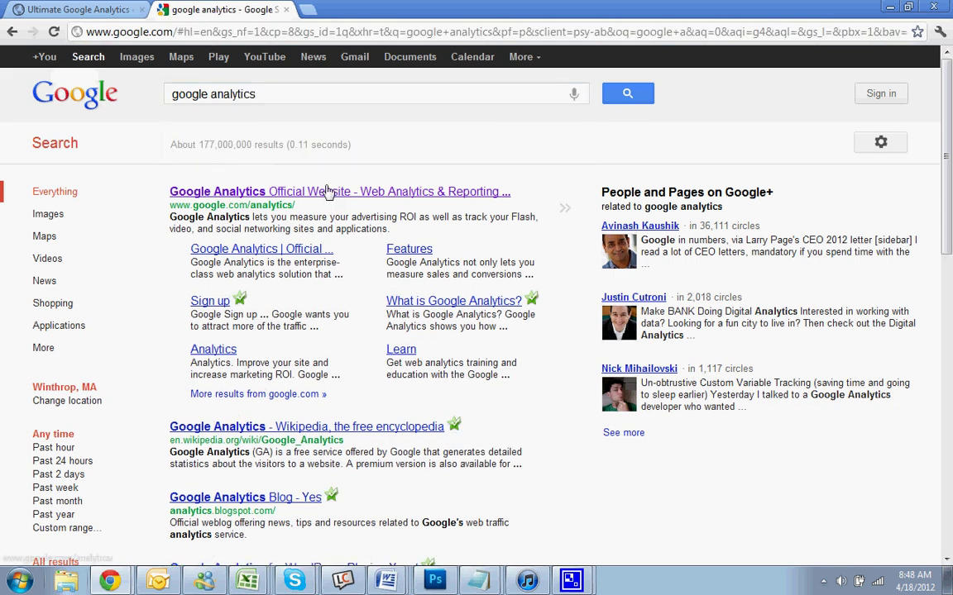
{"action": "left_click", "coordinate": [329, 192]}
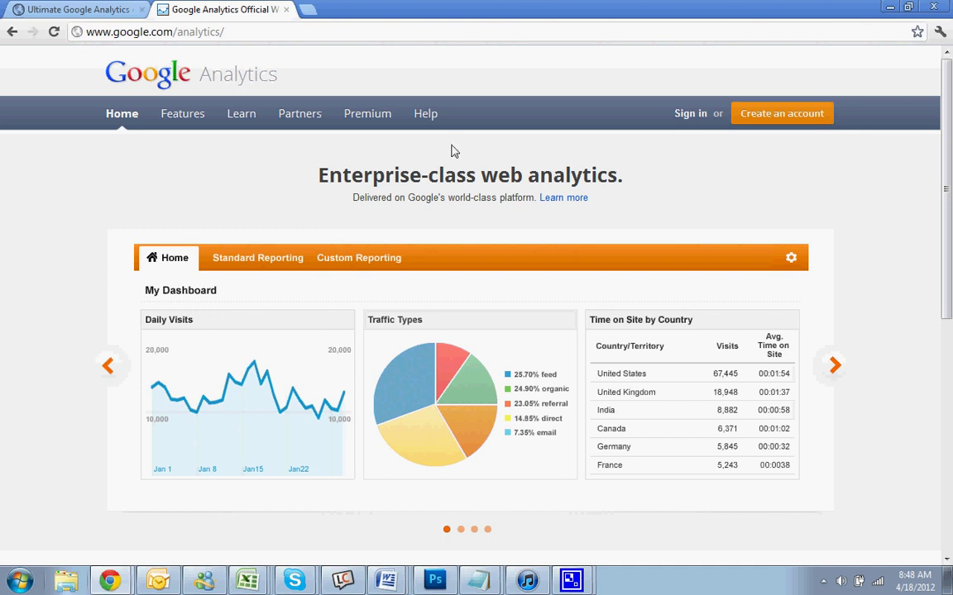
Step: Sign in to Google Analytics with the saved account e-mail and the account password
{"action": "left_click", "coordinate": [686, 114]}
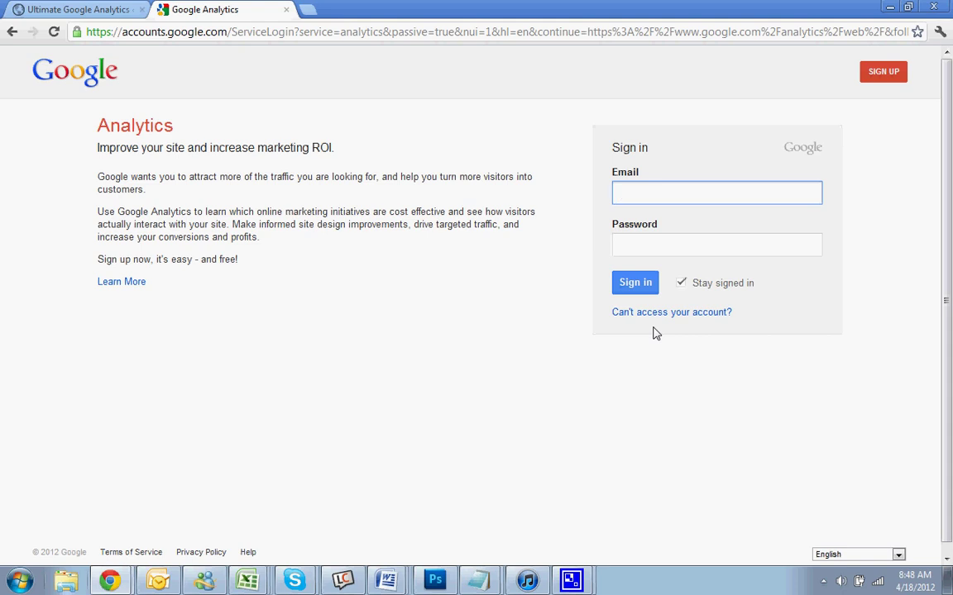
{"action": "type", "text": "comp"}
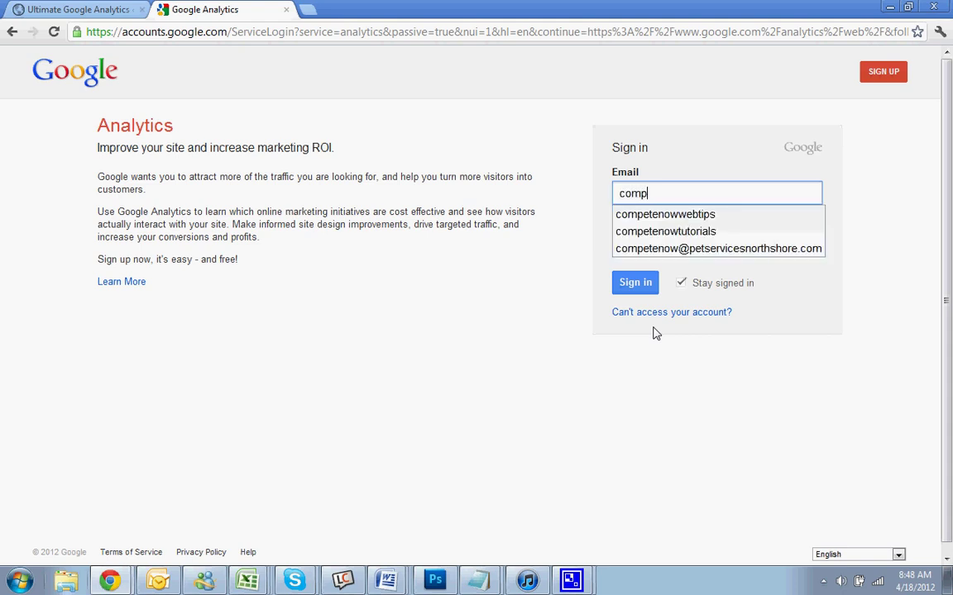
{"action": "key", "text": "Down"}
{"action": "key", "text": "Down"}
{"action": "key", "text": "Tab"}
{"action": "type", "text": "••"}
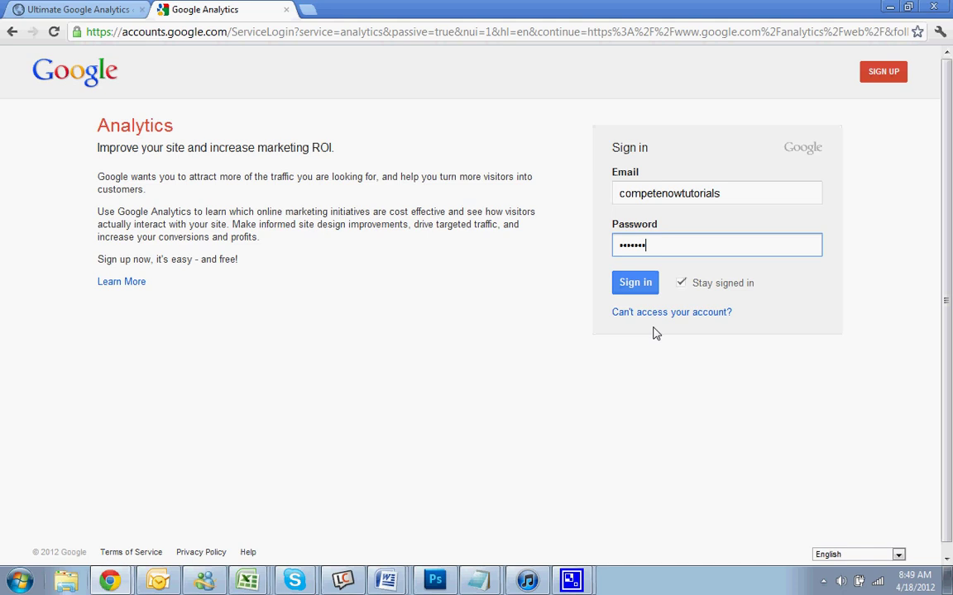
{"action": "key", "text": "Return"}
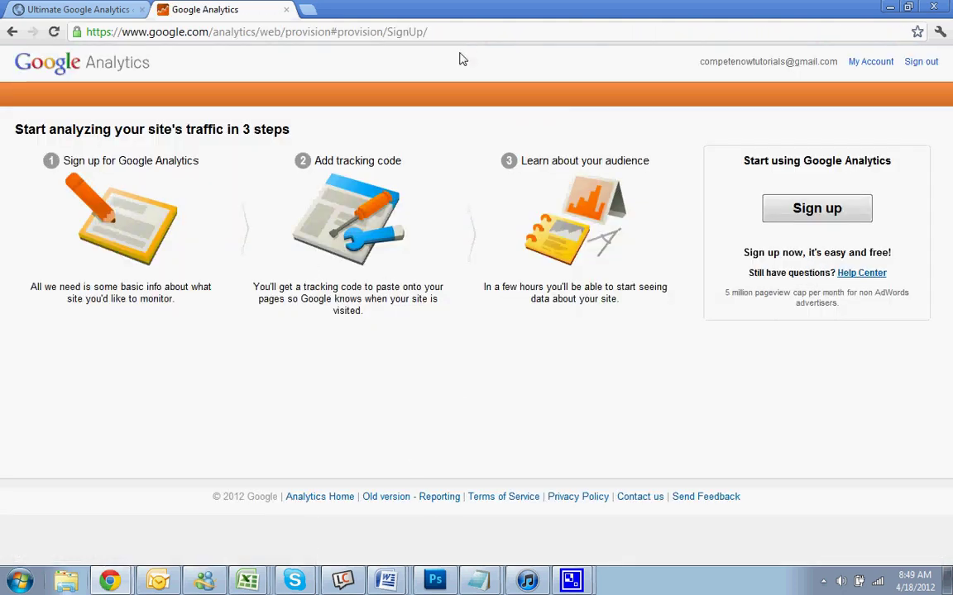
{"action": "left_click", "coordinate": [819, 211]}
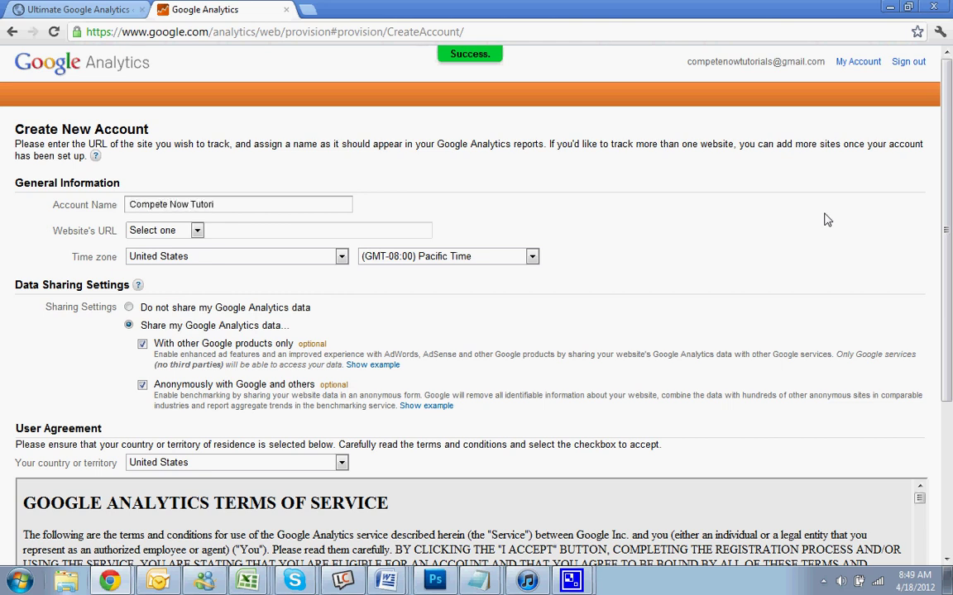
{"action": "left_click", "coordinate": [165, 230]}
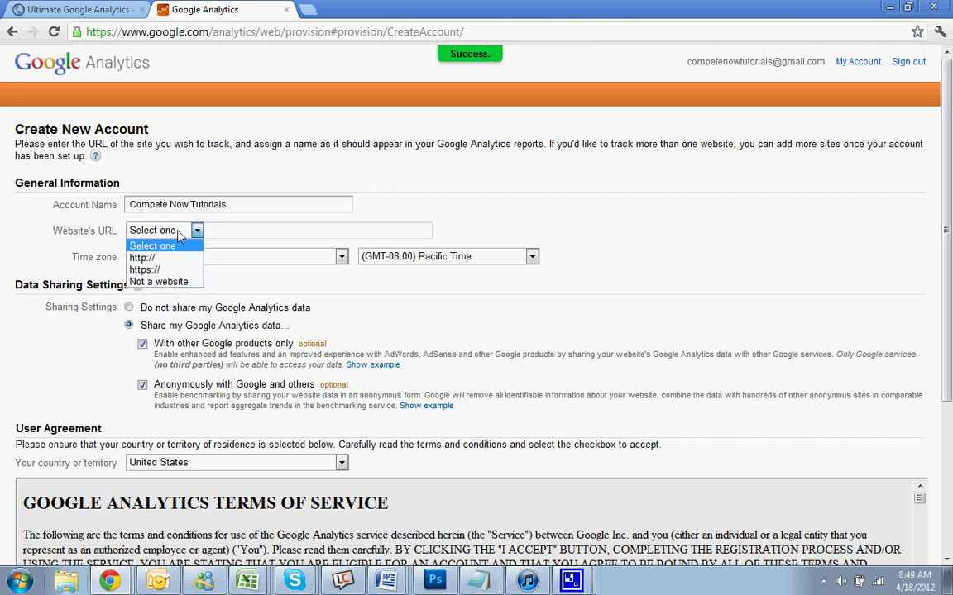
{"action": "left_click", "coordinate": [186, 257]}
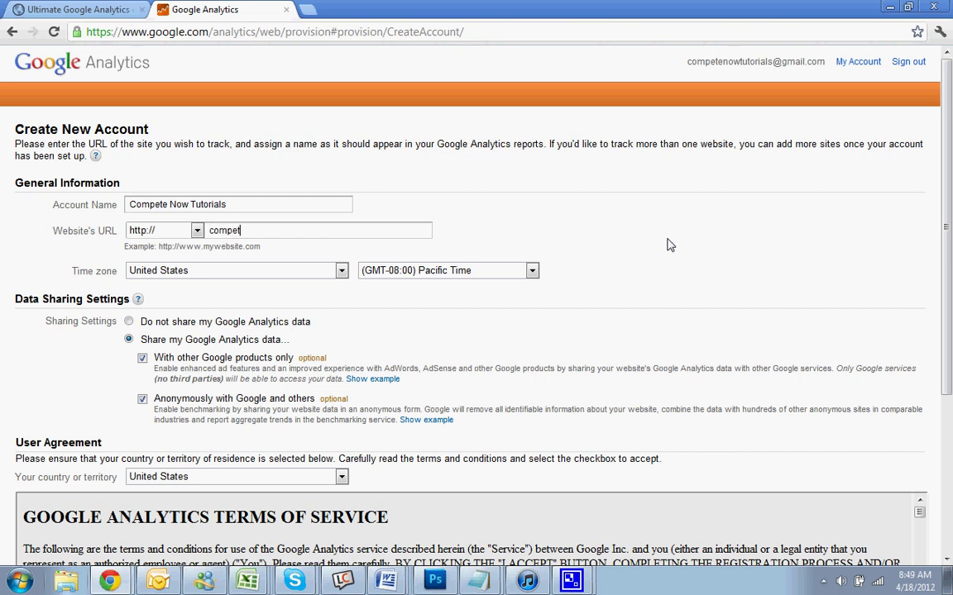
{"action": "type", "text": "competenowdev.com/tutorials"}
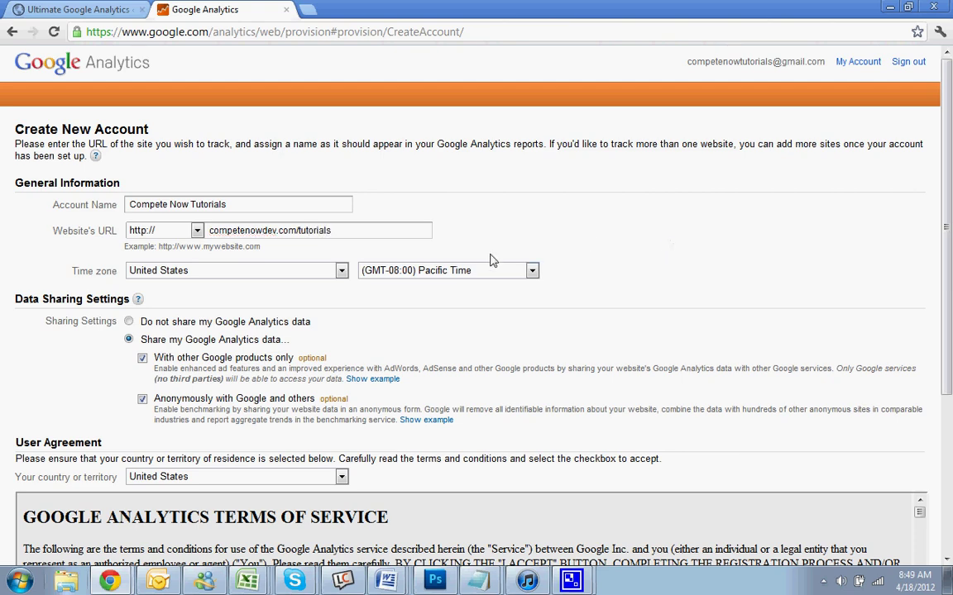
{"action": "left_click", "coordinate": [479, 270]}
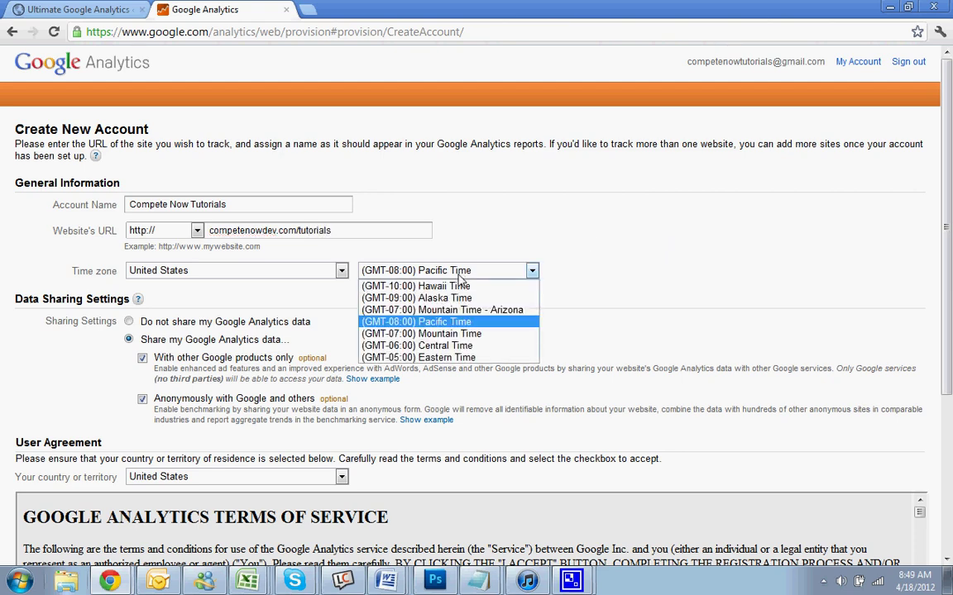
{"action": "left_click", "coordinate": [450, 358]}
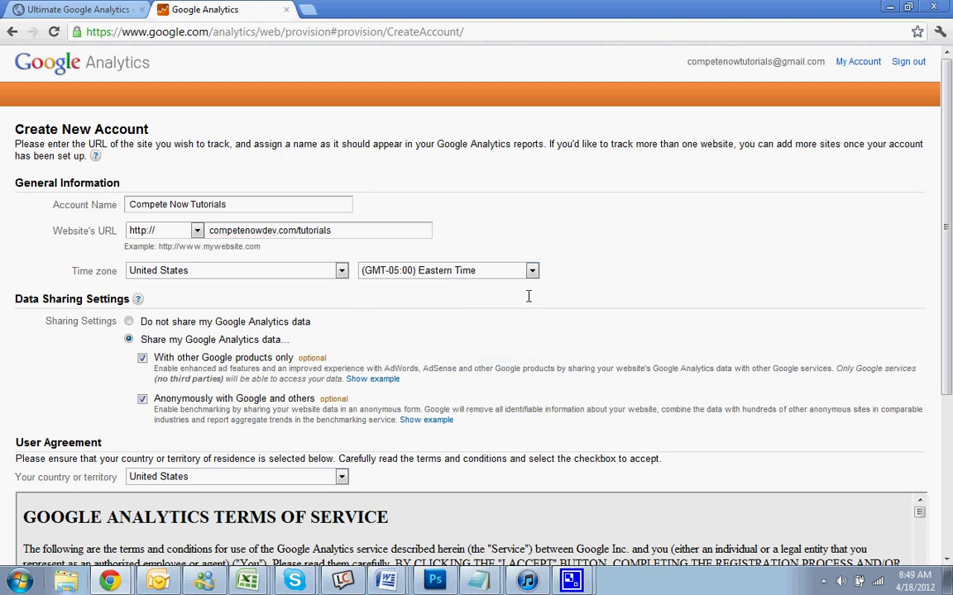
{"action": "scroll", "coordinate": [435, 368], "scroll_direction": "down", "scroll_amount": 1}
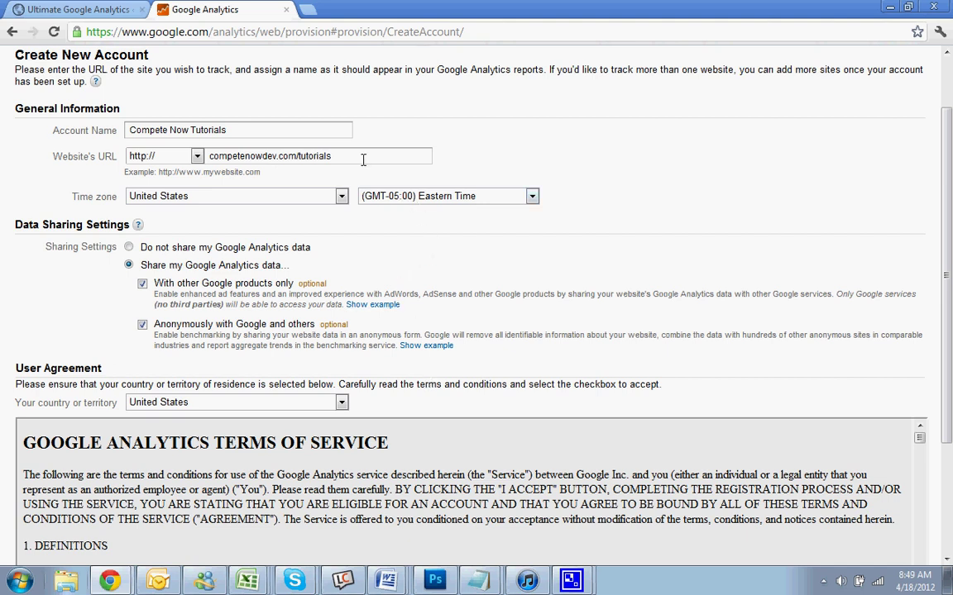
{"action": "left_click_drag", "start_coordinate": [362, 159], "coordinate": [207, 156]}
{"action": "left_click", "coordinate": [246, 156]}
{"action": "type", "text": "www."}
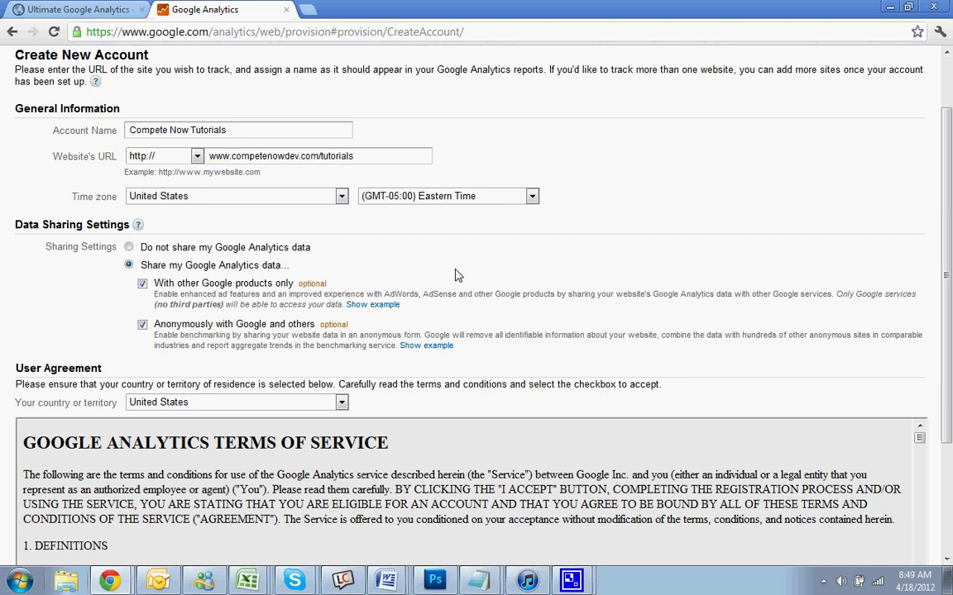
Step: Turn off anonymous data sharing with Google and others, then create the Compete Now Tutorials account
{"action": "scroll", "coordinate": [335, 264], "scroll_direction": "down", "scroll_amount": 2}
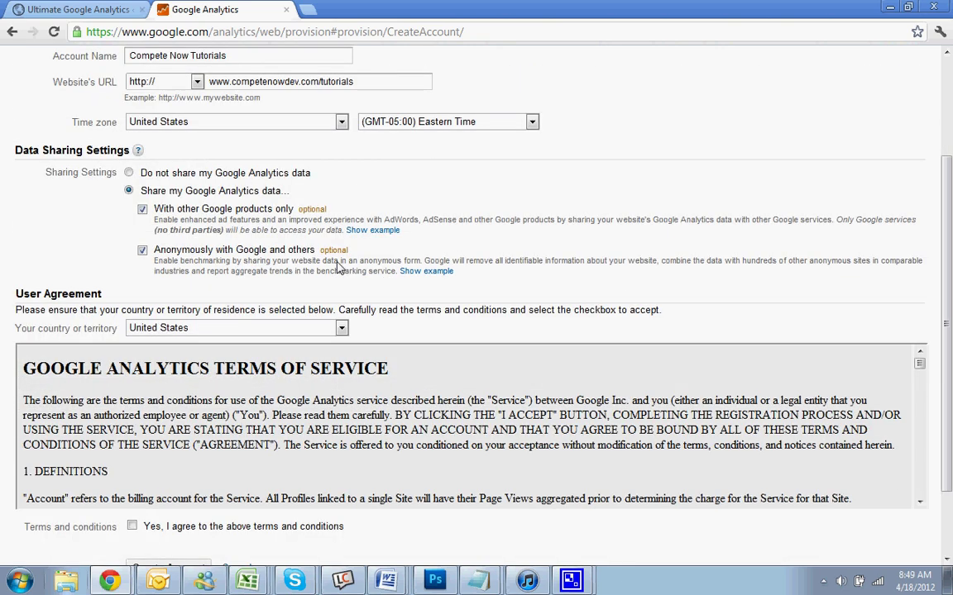
{"action": "left_click", "coordinate": [142, 249]}
{"action": "scroll", "coordinate": [256, 231], "scroll_direction": "down", "scroll_amount": 2}
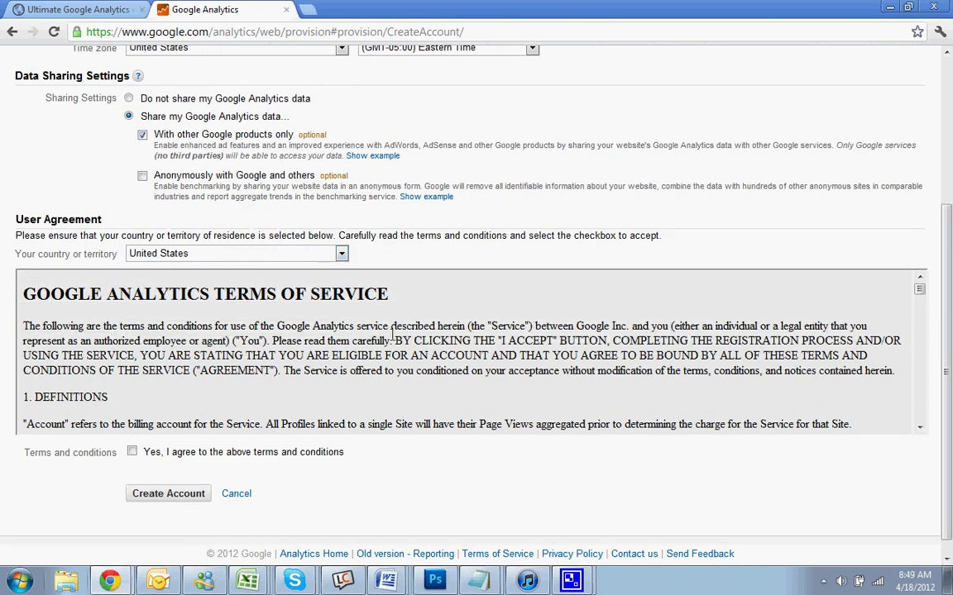
{"action": "scroll", "coordinate": [495, 347], "scroll_direction": "up", "scroll_amount": 3}
{"action": "scroll", "coordinate": [427, 325], "scroll_direction": "down", "scroll_amount": 3}
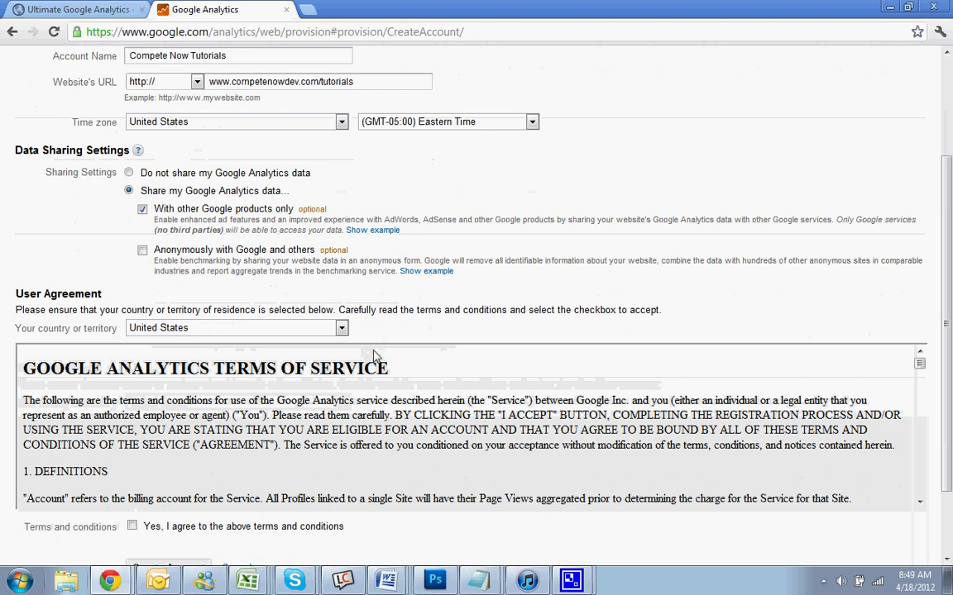
{"action": "scroll", "coordinate": [306, 347], "scroll_direction": "down", "scroll_amount": 2}
{"action": "scroll", "coordinate": [389, 364], "scroll_direction": "down", "scroll_amount": 4}
{"action": "scroll", "coordinate": [293, 418], "scroll_direction": "down", "scroll_amount": 1}
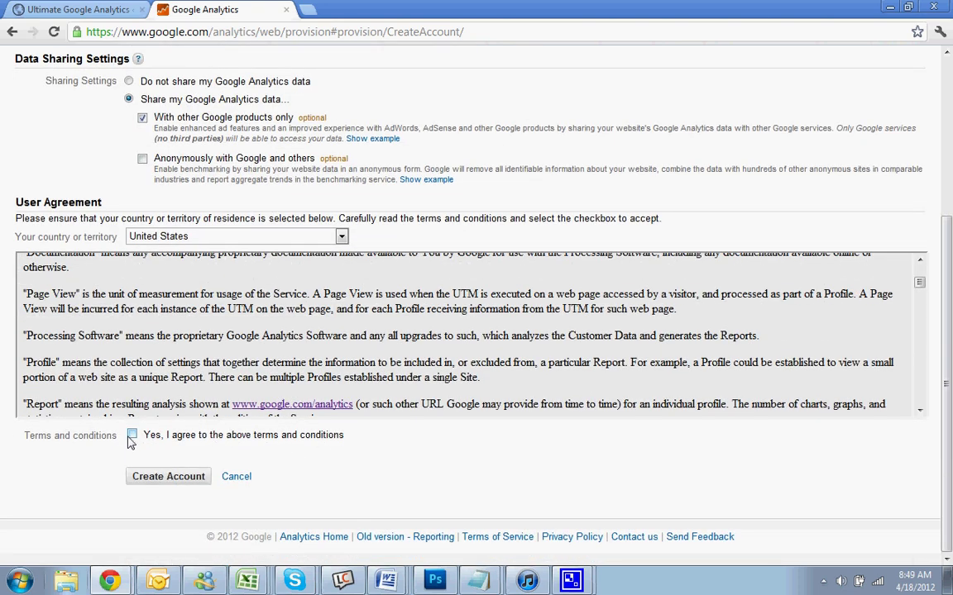
{"action": "left_click", "coordinate": [169, 479]}
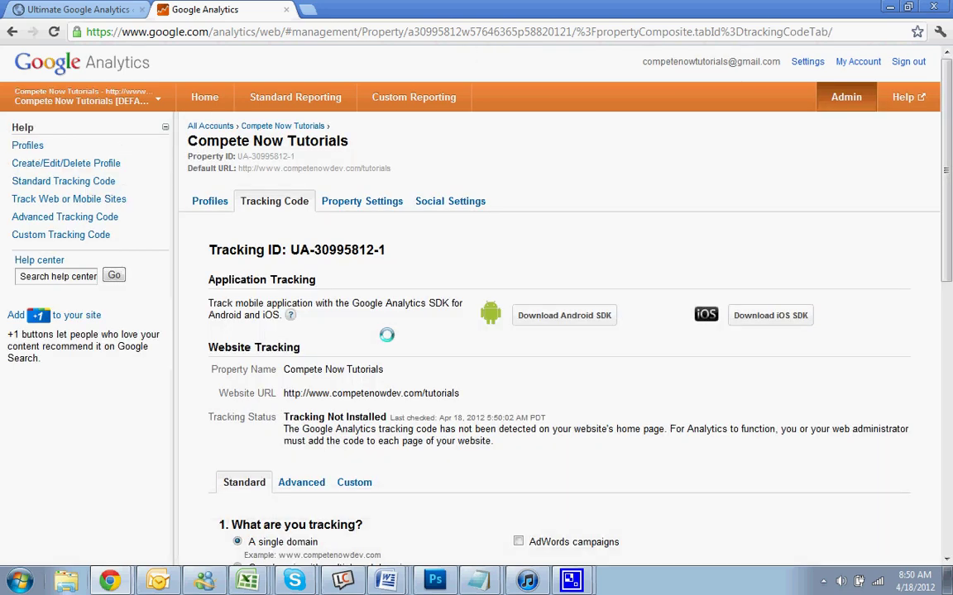
Step: Copy the new tracking ID UA-30995812-1 from the Tracking Code page
{"action": "scroll", "coordinate": [551, 372], "scroll_direction": "down", "scroll_amount": 1}
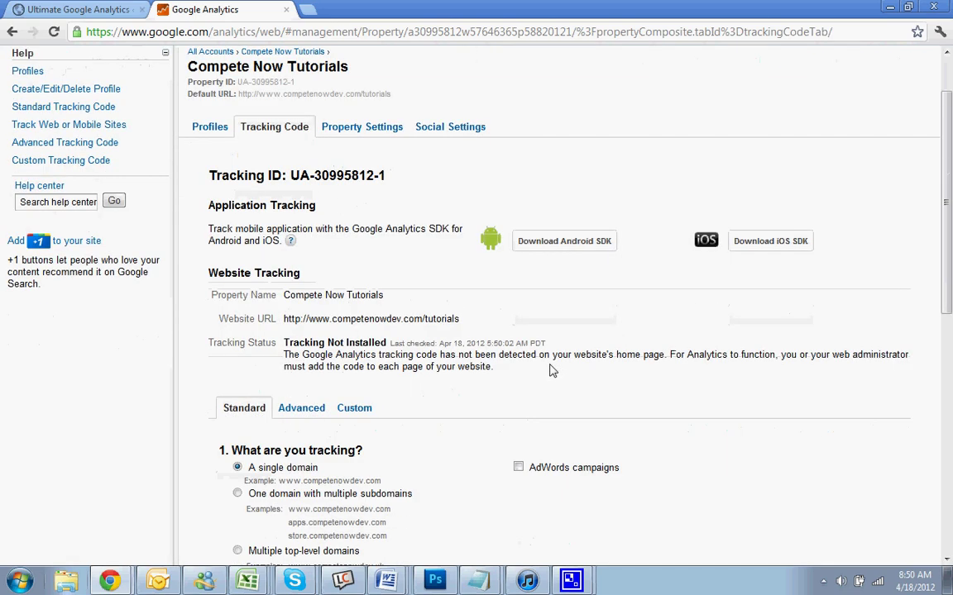
{"action": "scroll", "coordinate": [551, 371], "scroll_direction": "down", "scroll_amount": 2}
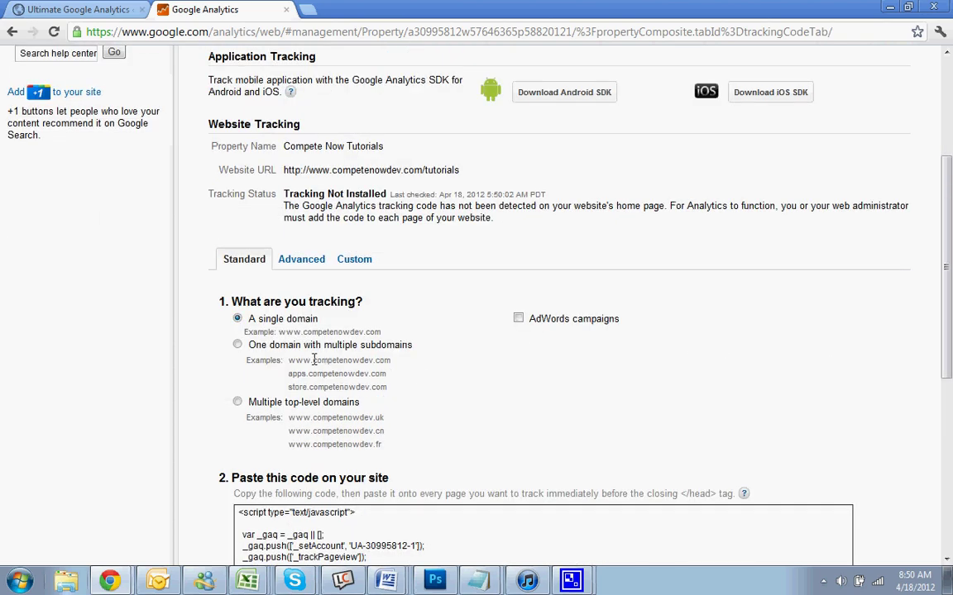
{"action": "scroll", "coordinate": [429, 347], "scroll_direction": "down", "scroll_amount": 2}
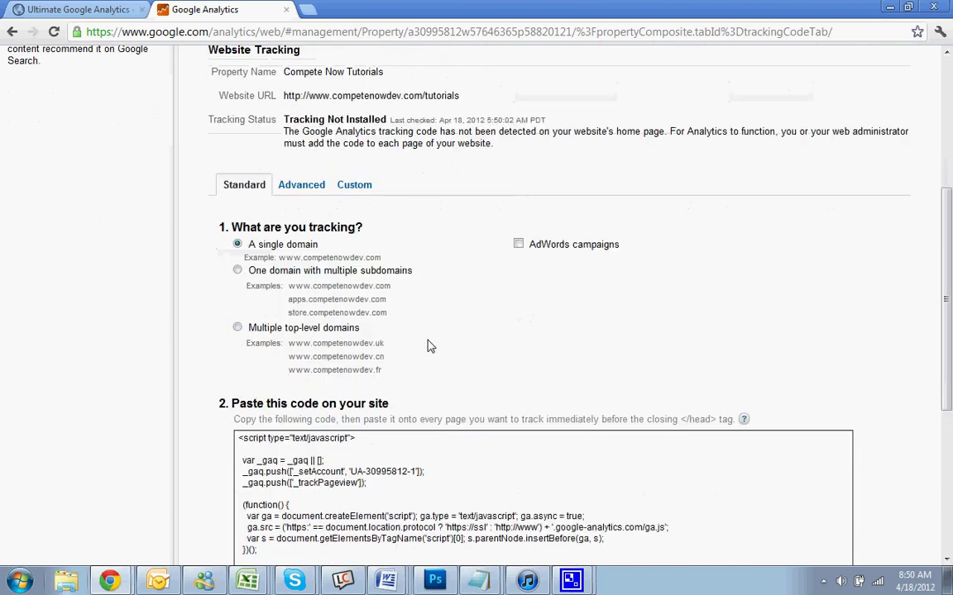
{"action": "scroll", "coordinate": [429, 346], "scroll_direction": "down", "scroll_amount": 1}
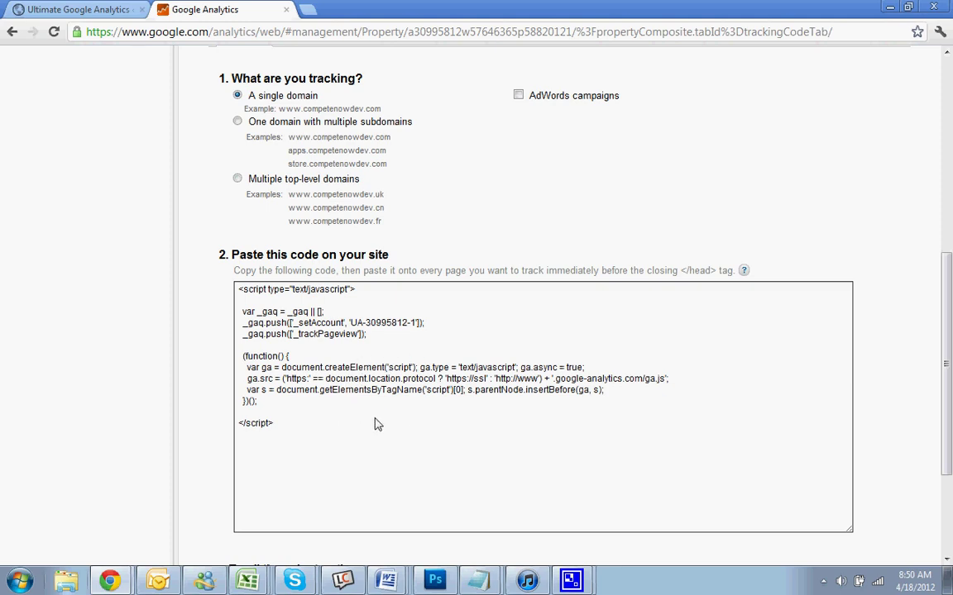
{"action": "scroll", "coordinate": [422, 419], "scroll_direction": "up", "scroll_amount": 5}
{"action": "scroll", "coordinate": [423, 420], "scroll_direction": "up", "scroll_amount": 1}
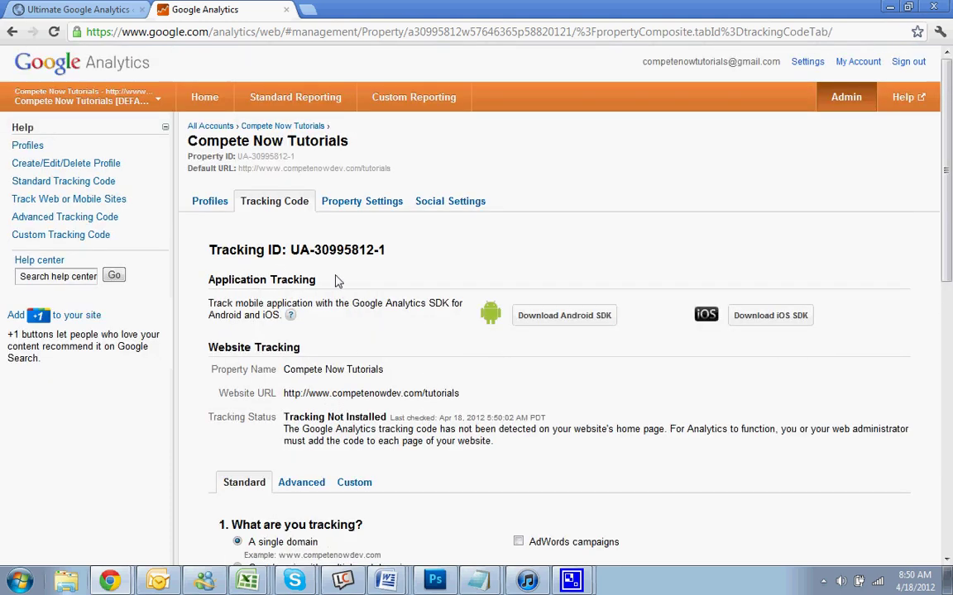
{"action": "left_click_drag", "start_coordinate": [291, 249], "coordinate": [392, 246]}
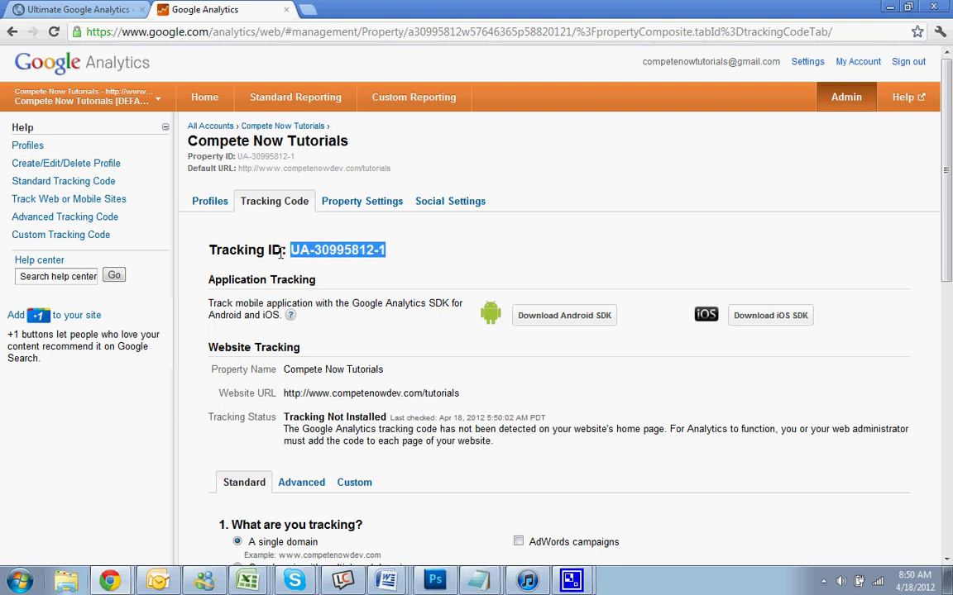
{"action": "right_click", "coordinate": [311, 251]}
{"action": "left_click", "coordinate": [331, 259]}
Step: Paste UA-30995812-1 over the old WordPress Account ID and update the plugin options
{"action": "left_click", "coordinate": [91, 9]}
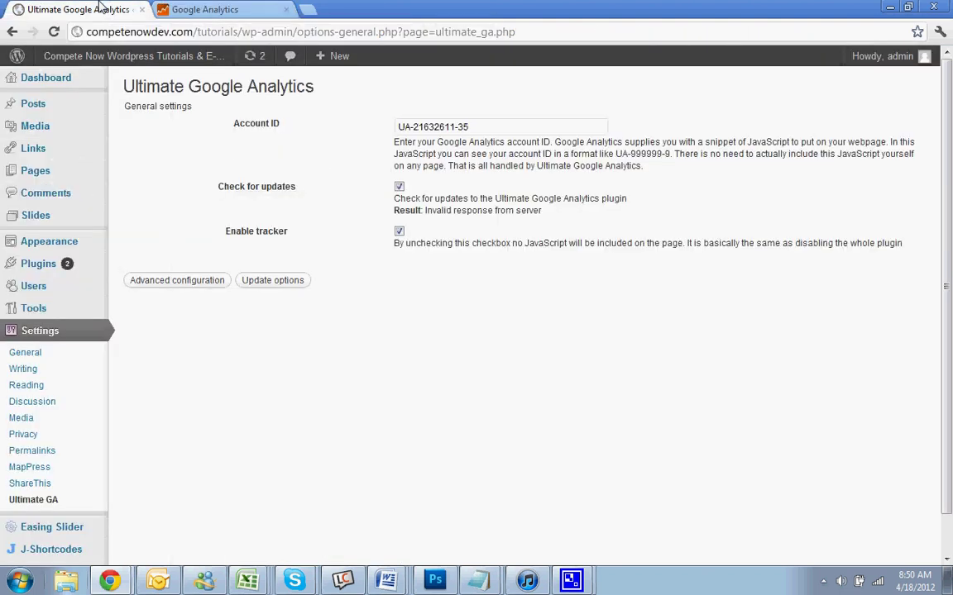
{"action": "left_click_drag", "start_coordinate": [475, 129], "coordinate": [363, 130]}
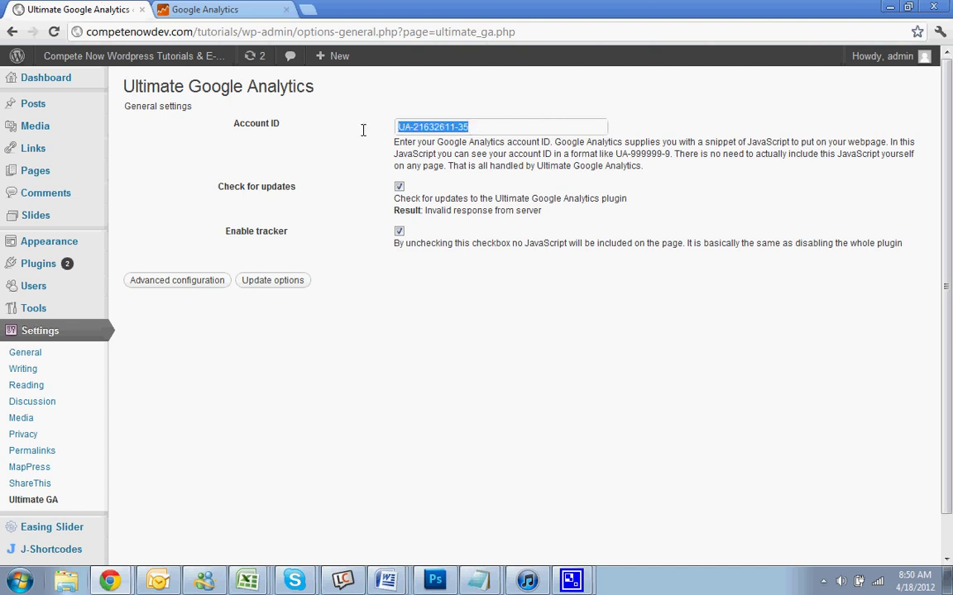
{"action": "right_click", "coordinate": [416, 124]}
{"action": "left_click", "coordinate": [447, 202]}
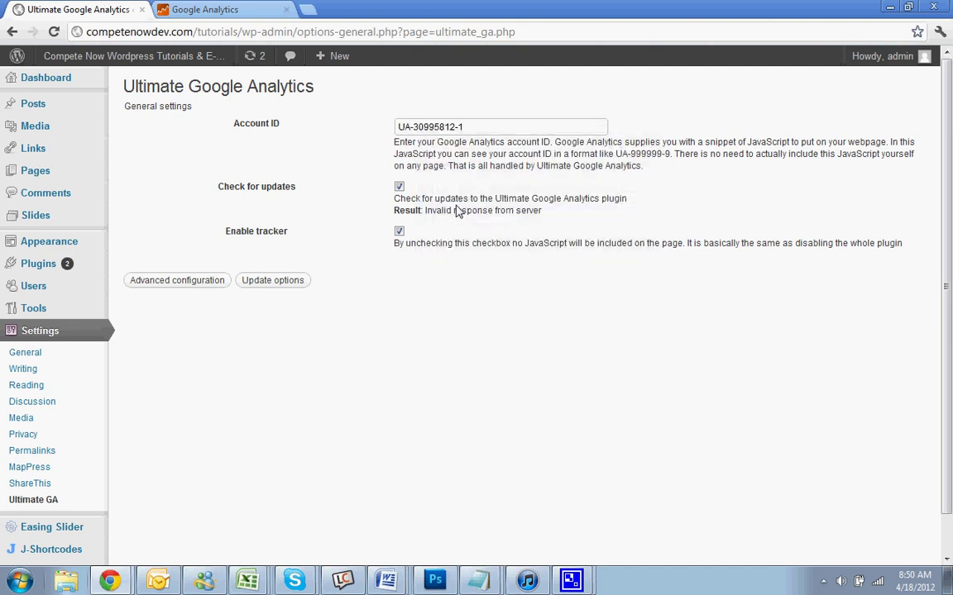
{"action": "left_click", "coordinate": [250, 283]}
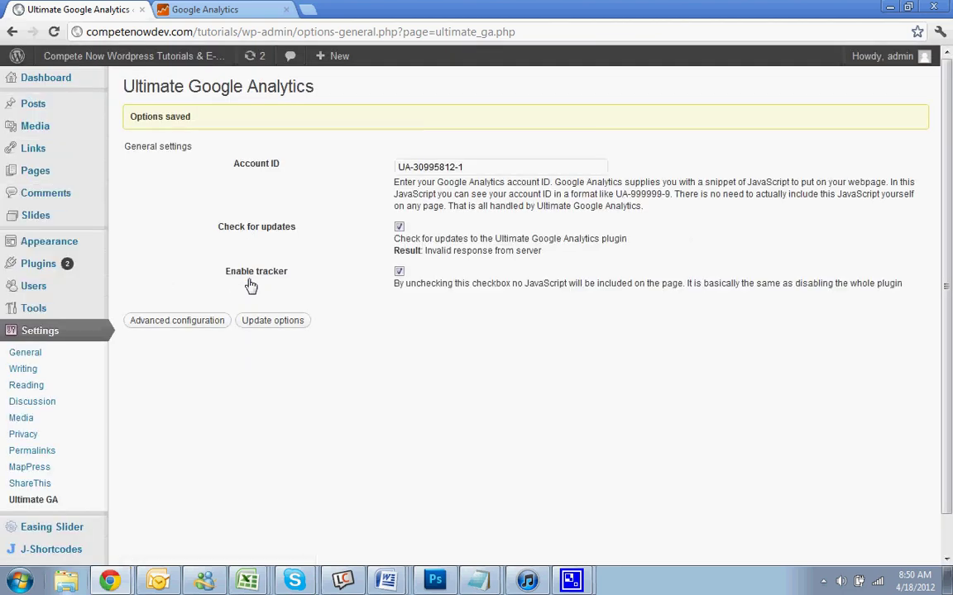
Step: Save the Analytics tracking code settings and open the standard reports
{"action": "left_click", "coordinate": [191, 9]}
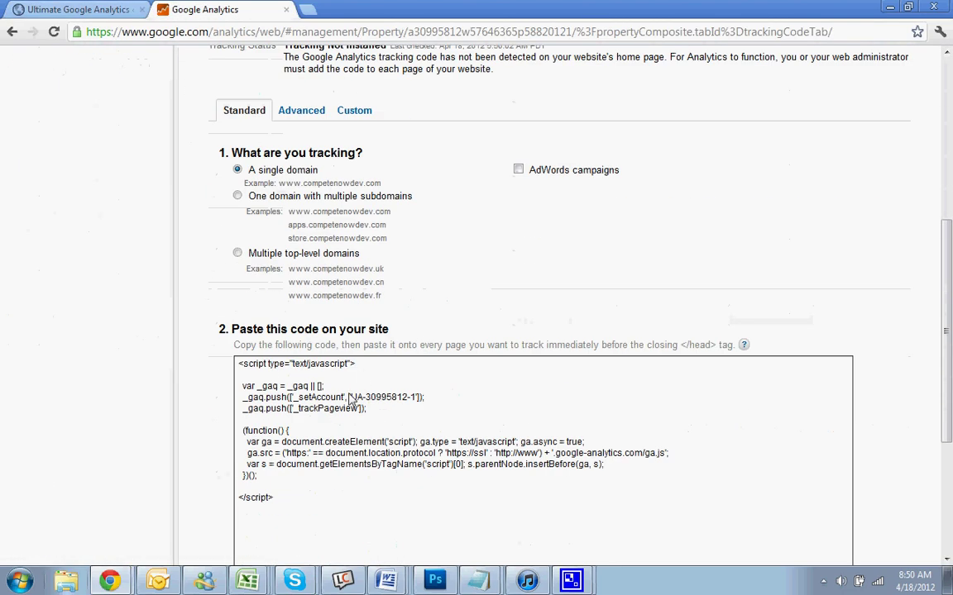
{"action": "scroll", "coordinate": [351, 400], "scroll_direction": "down", "scroll_amount": 3}
{"action": "left_click", "coordinate": [240, 463]}
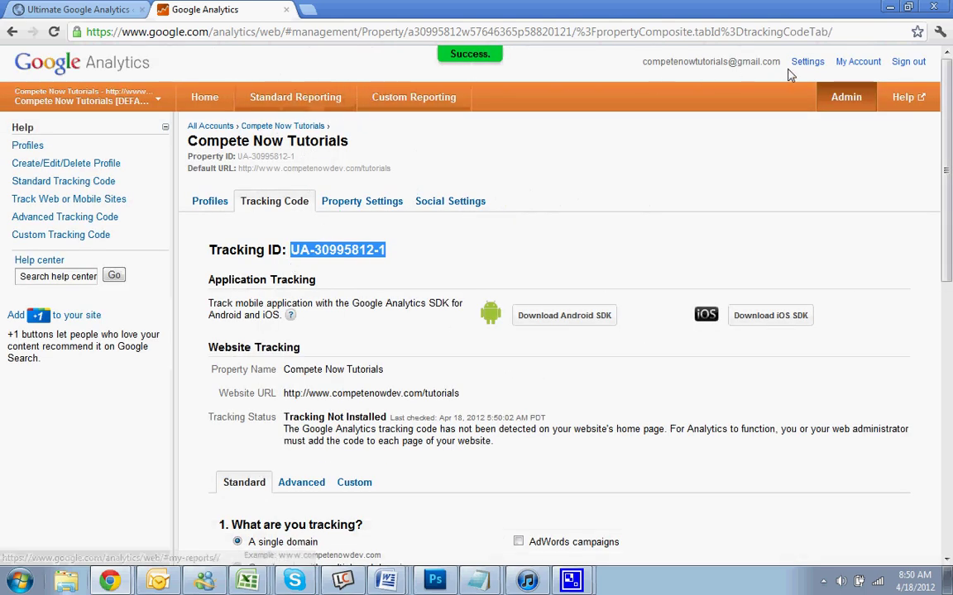
{"action": "left_click", "coordinate": [283, 106]}
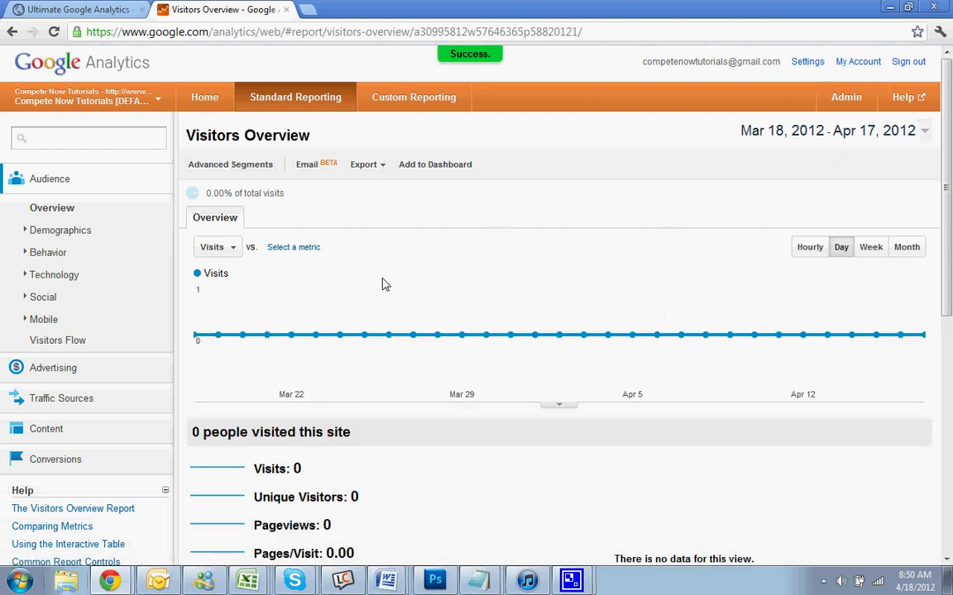
Step: Check the saved WordPress plugin settings, then return to the Analytics Visitors Overview report
{"action": "left_click", "coordinate": [79, 9]}
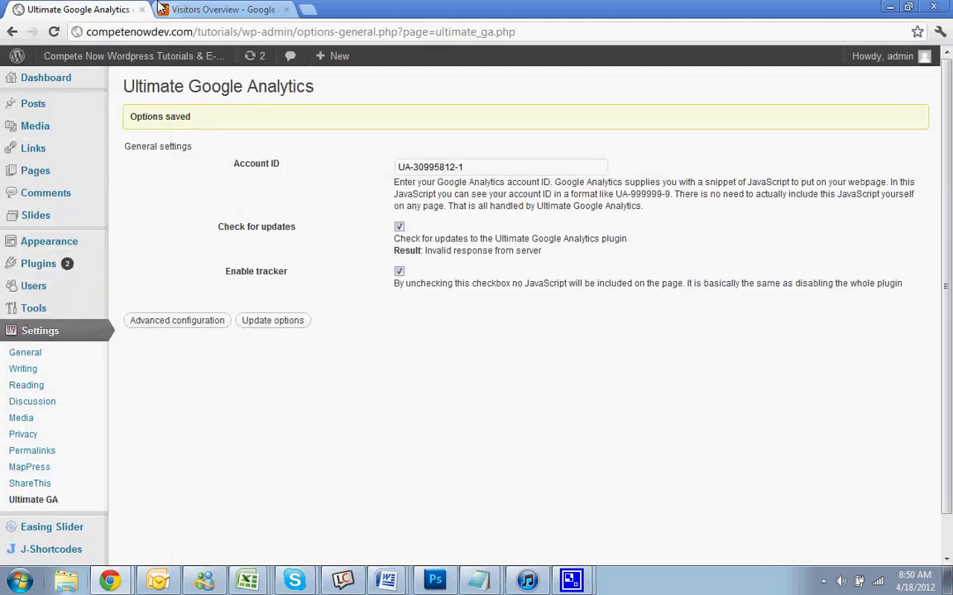
{"action": "left_click", "coordinate": [217, 7]}
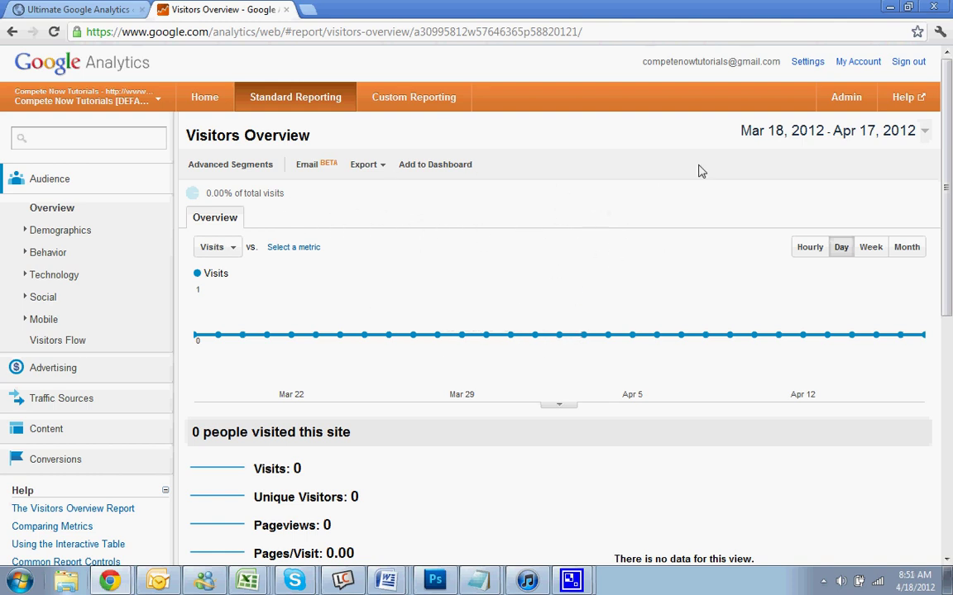
Step: Open Analytics Admin and display the Create/Edit/Delete Profile help next to the property's profiles
{"action": "left_click", "coordinate": [846, 100]}
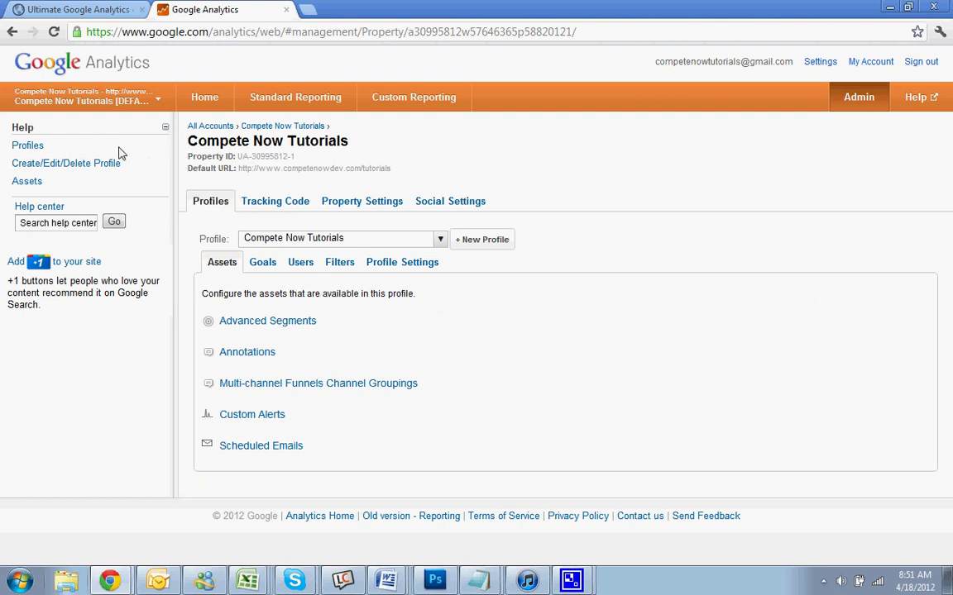
{"action": "left_click", "coordinate": [55, 164]}
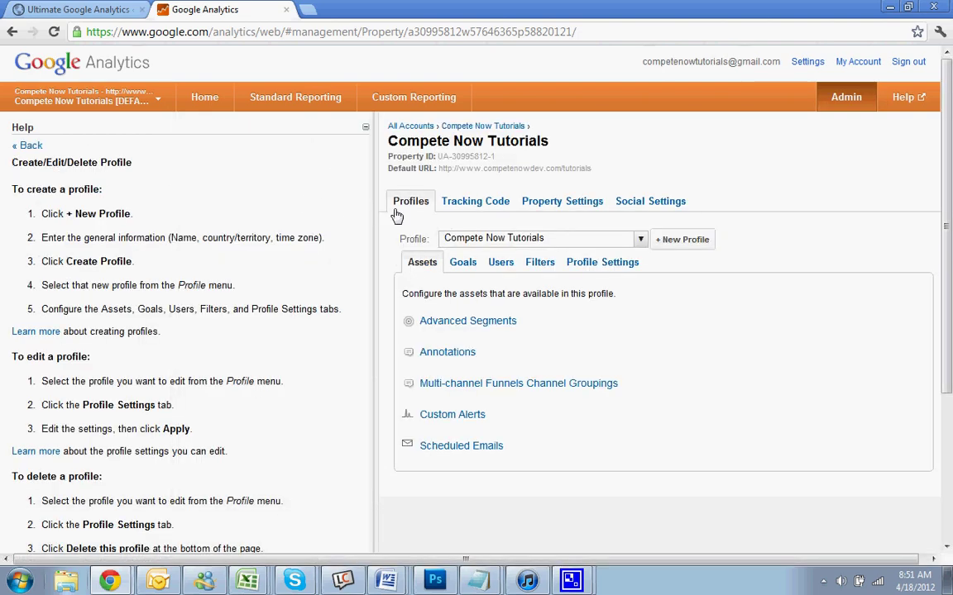
{"action": "scroll", "coordinate": [442, 292], "scroll_direction": "down", "scroll_amount": 2}
{"action": "scroll", "coordinate": [443, 292], "scroll_direction": "down", "scroll_amount": 4}
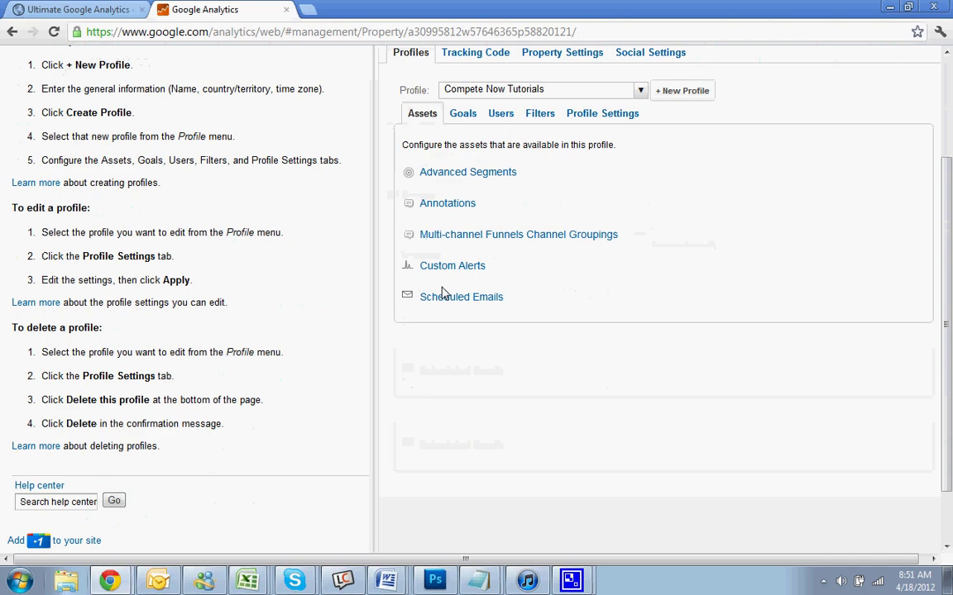
{"action": "scroll", "coordinate": [443, 290], "scroll_direction": "up", "scroll_amount": 6}
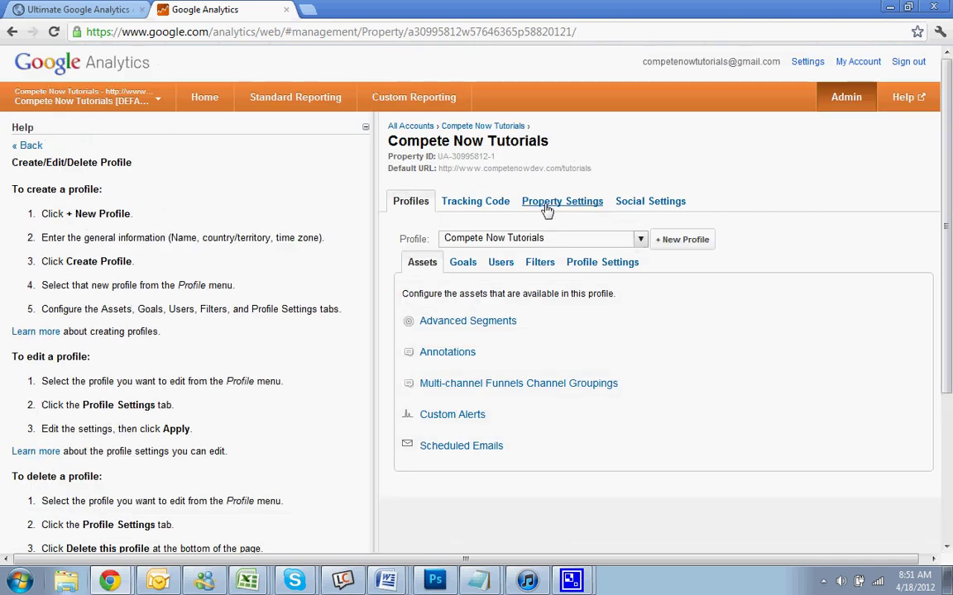
Step: Go to the full accounts list and save the email preferences notice
{"action": "left_click", "coordinate": [160, 105]}
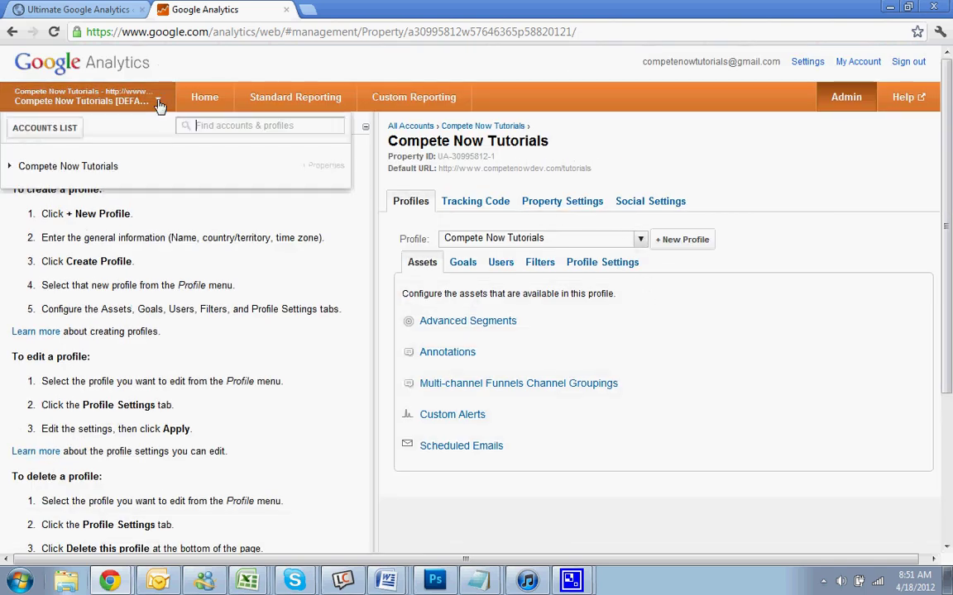
{"action": "left_click", "coordinate": [59, 124]}
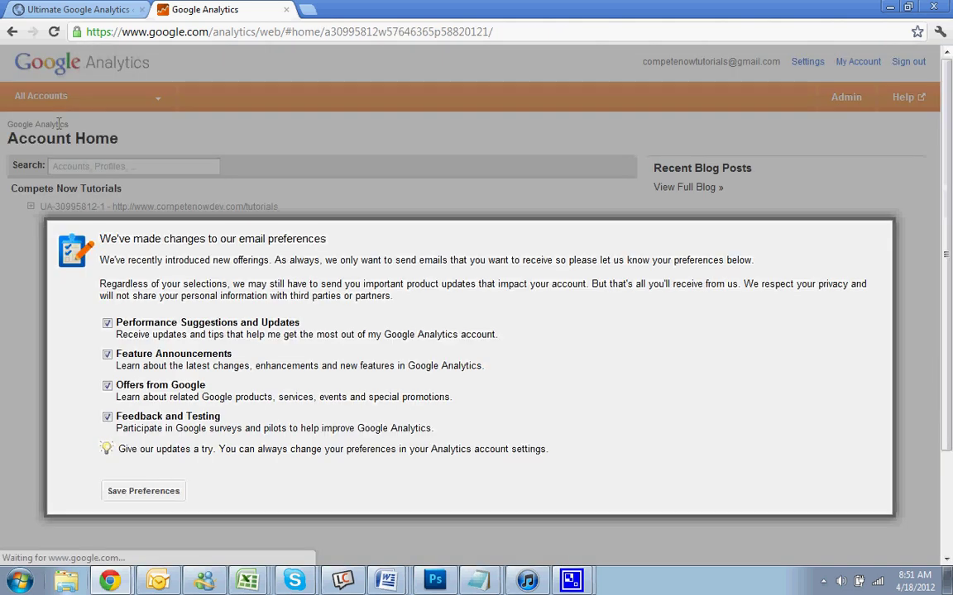
{"action": "left_click", "coordinate": [175, 489]}
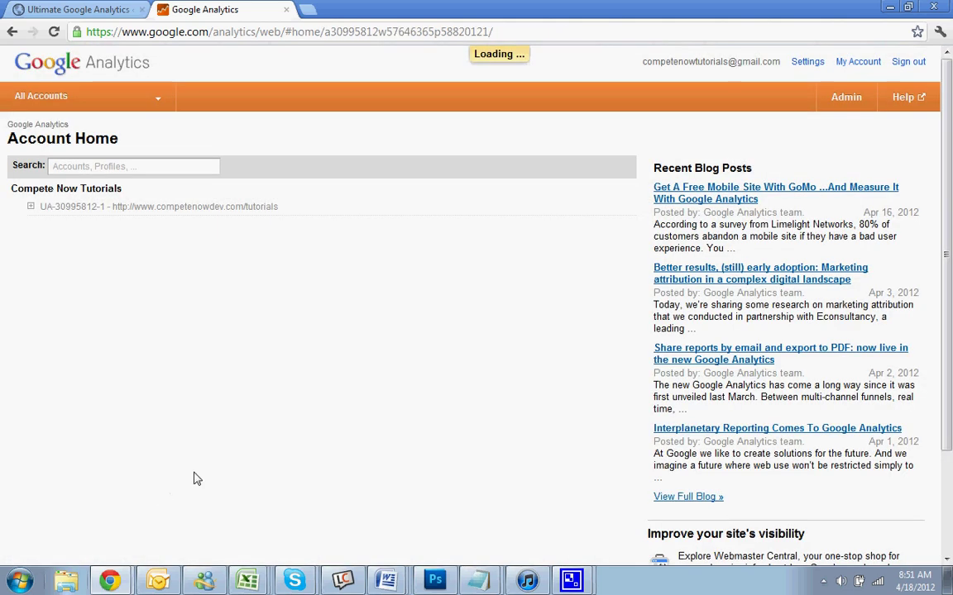
{"action": "left_click", "coordinate": [157, 101]}
{"action": "left_click", "coordinate": [59, 126]}
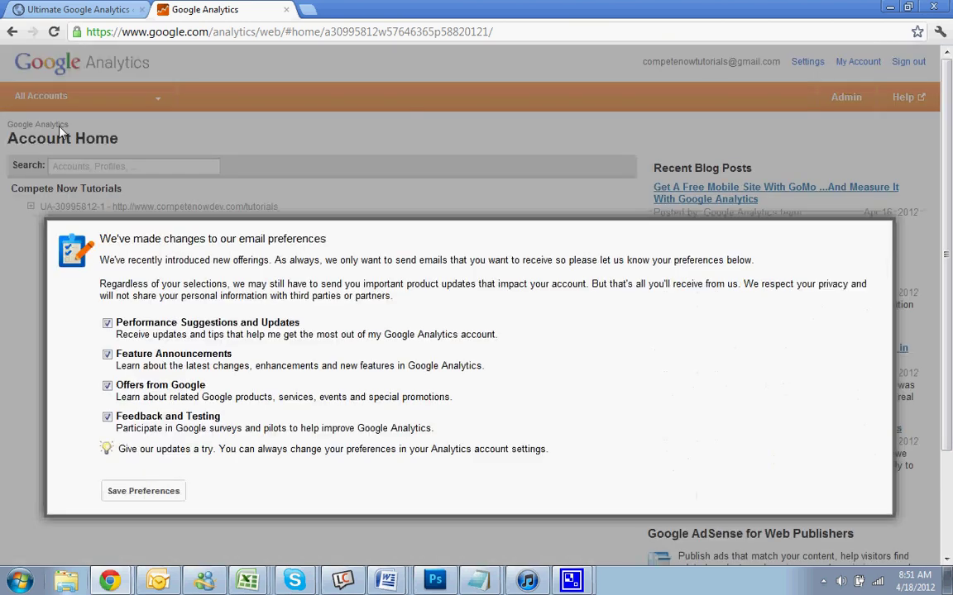
{"action": "left_click", "coordinate": [147, 493]}
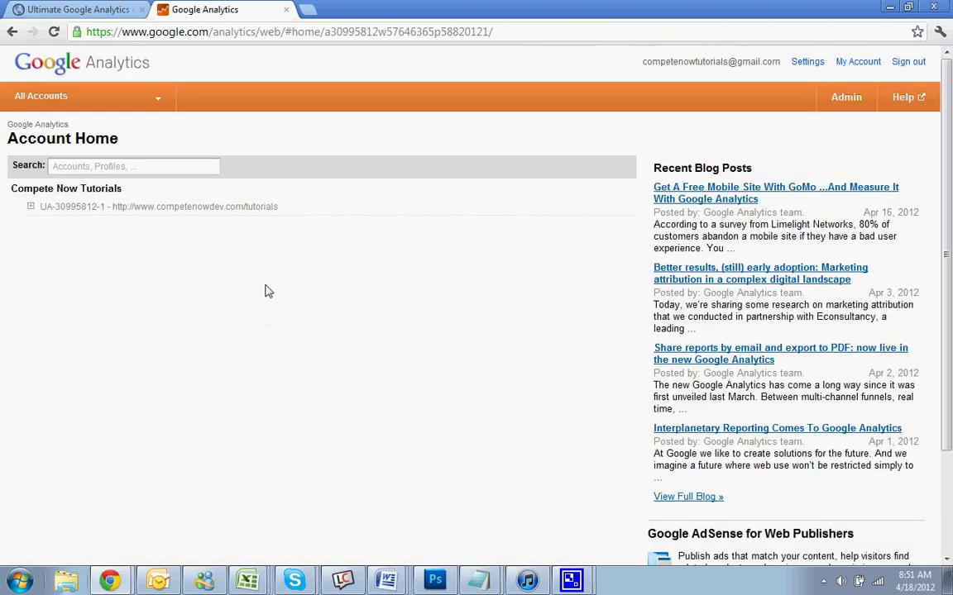
Step: Expand the Compete Now Tutorials account, open its default profile reports, and browse the accounts list
{"action": "left_click", "coordinate": [161, 100]}
{"action": "left_click", "coordinate": [71, 164]}
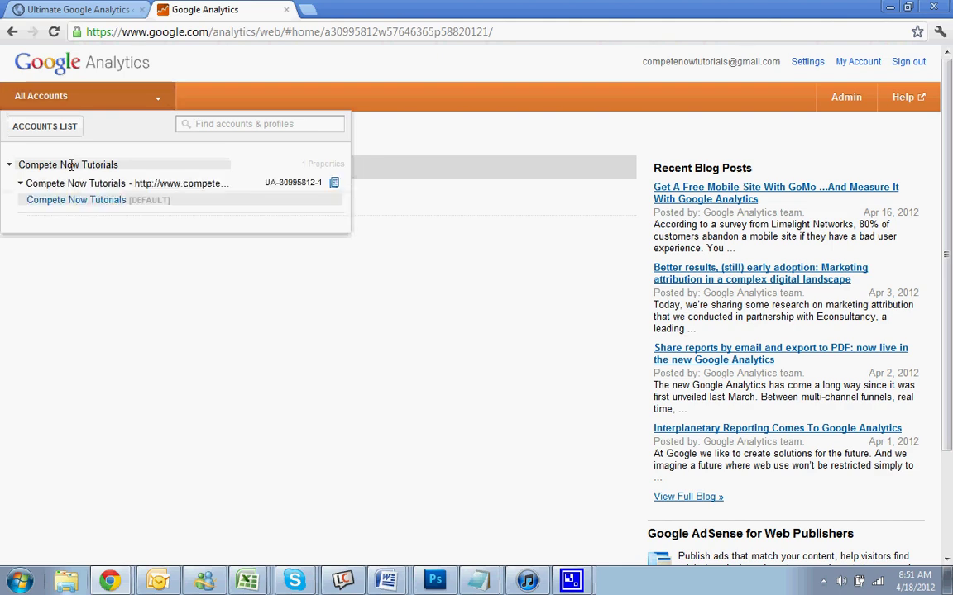
{"action": "left_click", "coordinate": [75, 200]}
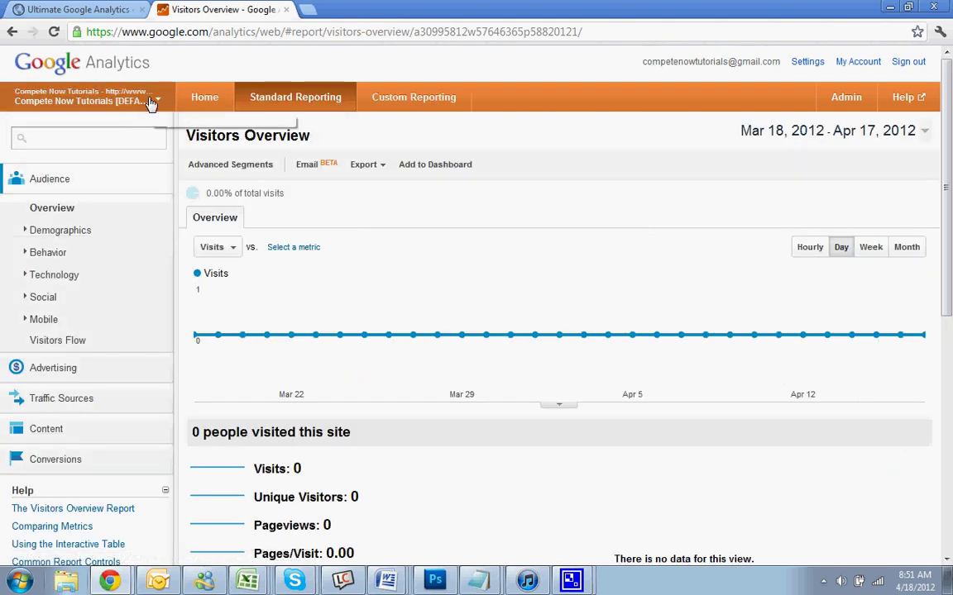
{"action": "left_click", "coordinate": [152, 104]}
{"action": "left_click", "coordinate": [101, 186]}
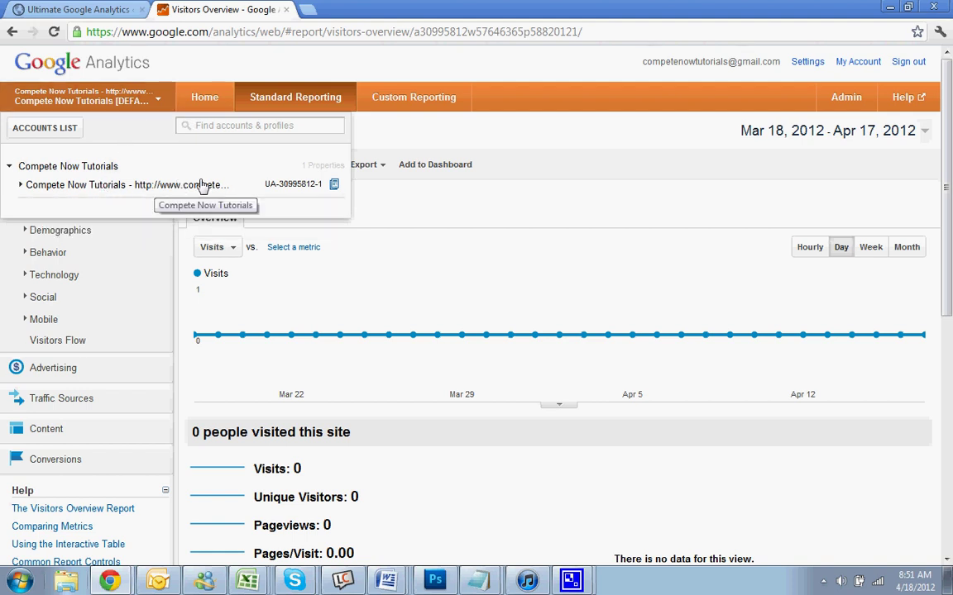
{"action": "left_click", "coordinate": [362, 186]}
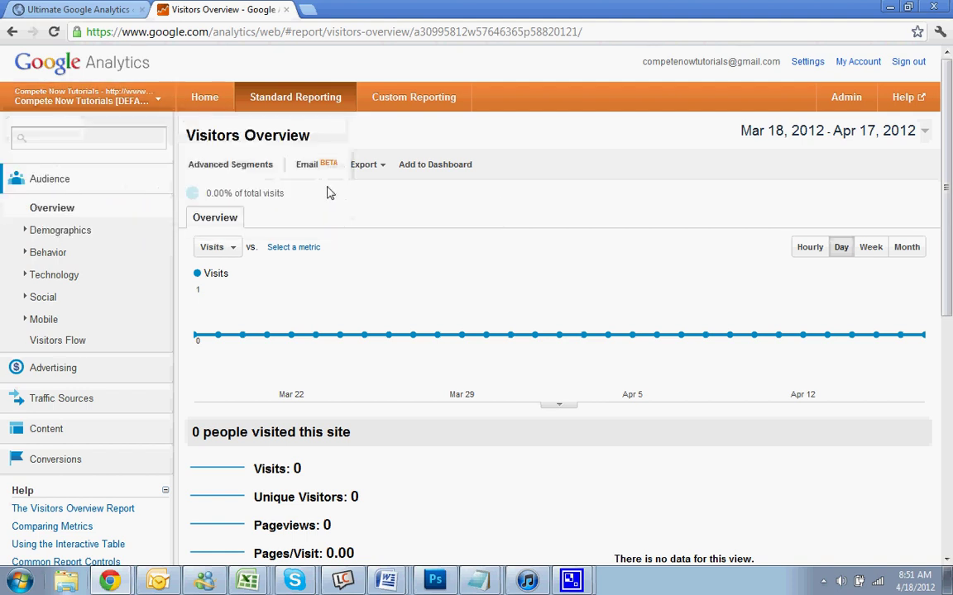
{"action": "left_click", "coordinate": [157, 102]}
{"action": "left_click", "coordinate": [98, 201]}
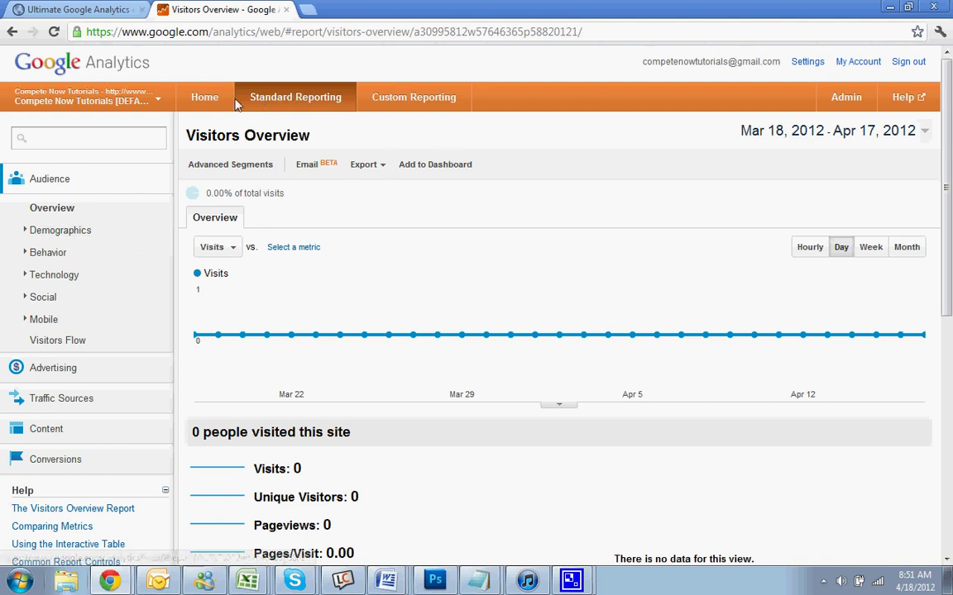
Step: Return to the all-accounts home, save email preferences, and enter Account Administration
{"action": "left_click", "coordinate": [122, 102]}
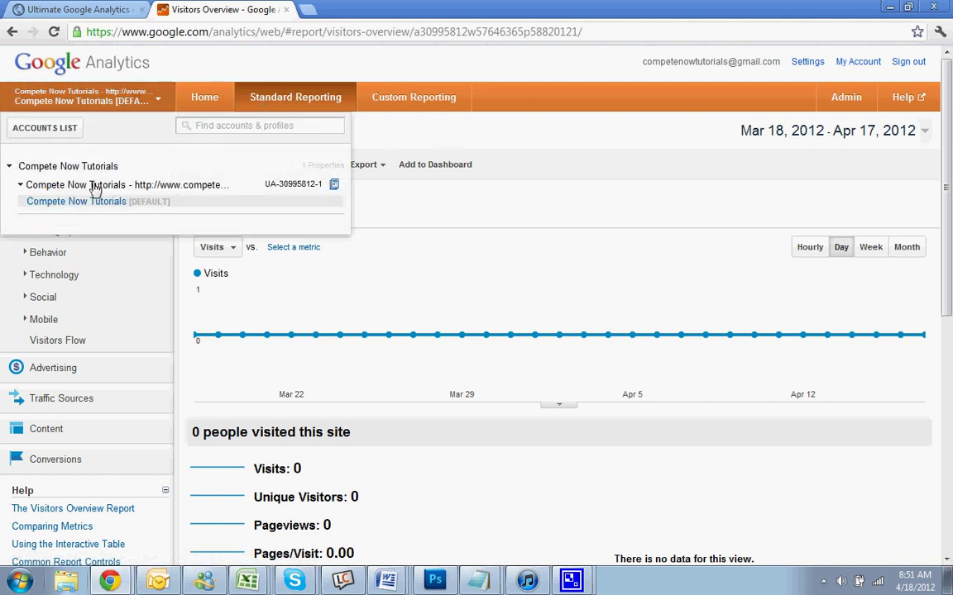
{"action": "left_click", "coordinate": [57, 125]}
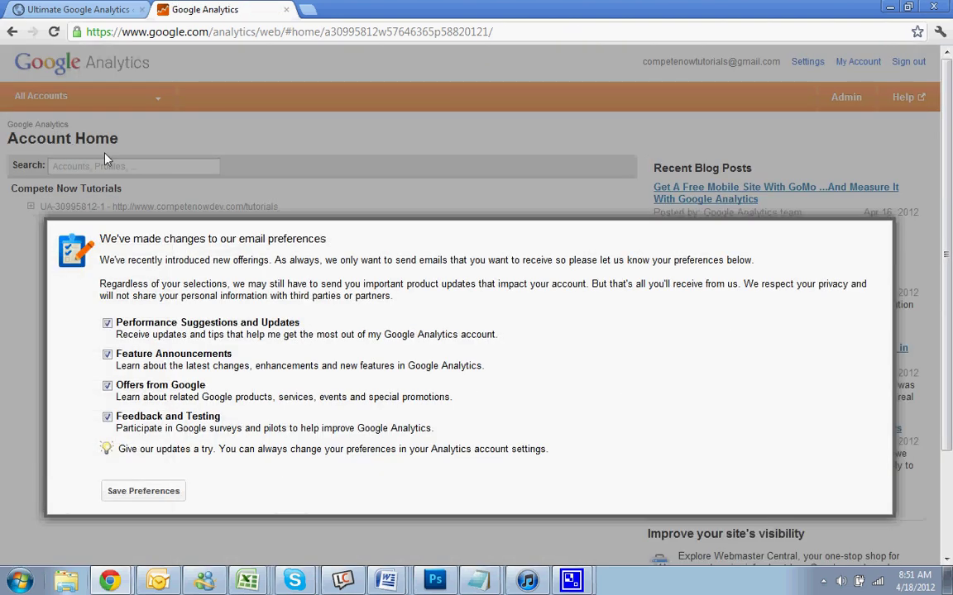
{"action": "left_click", "coordinate": [144, 490]}
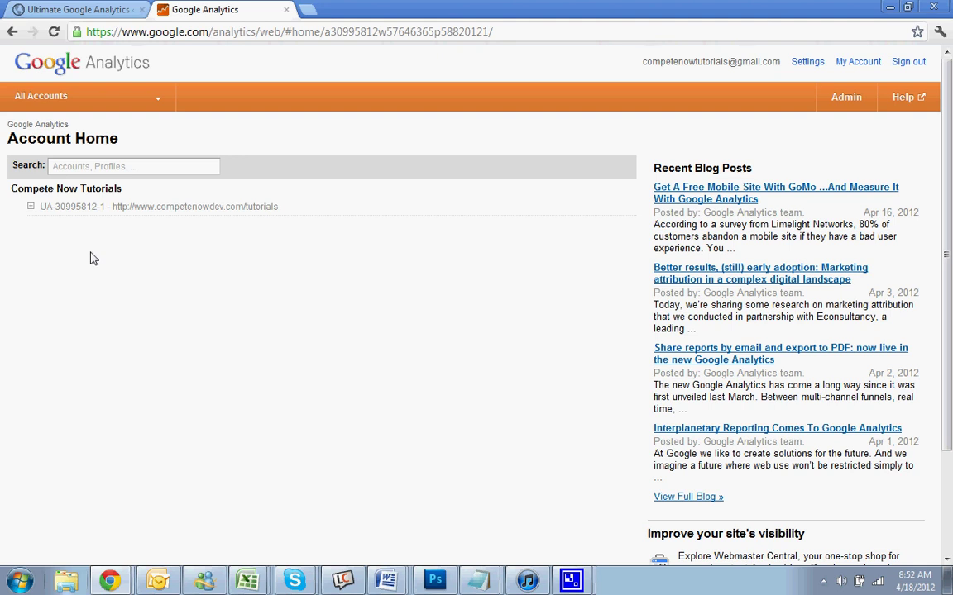
{"action": "left_click", "coordinate": [867, 95]}
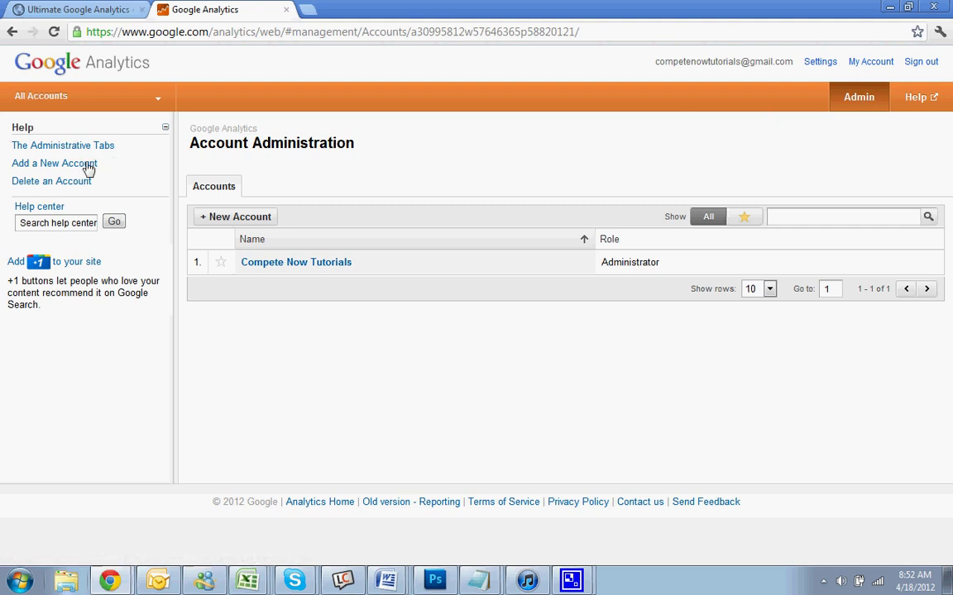
Step: Show the 'Add a New Account' help and open a blank '+ New Account' form, reviewing its fields
{"action": "left_click", "coordinate": [88, 165]}
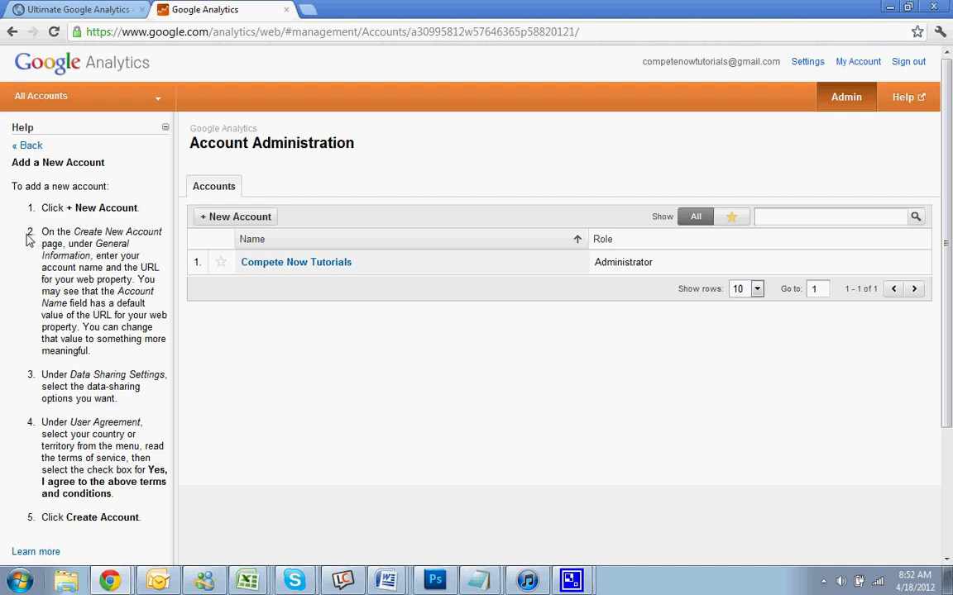
{"action": "left_click", "coordinate": [228, 219]}
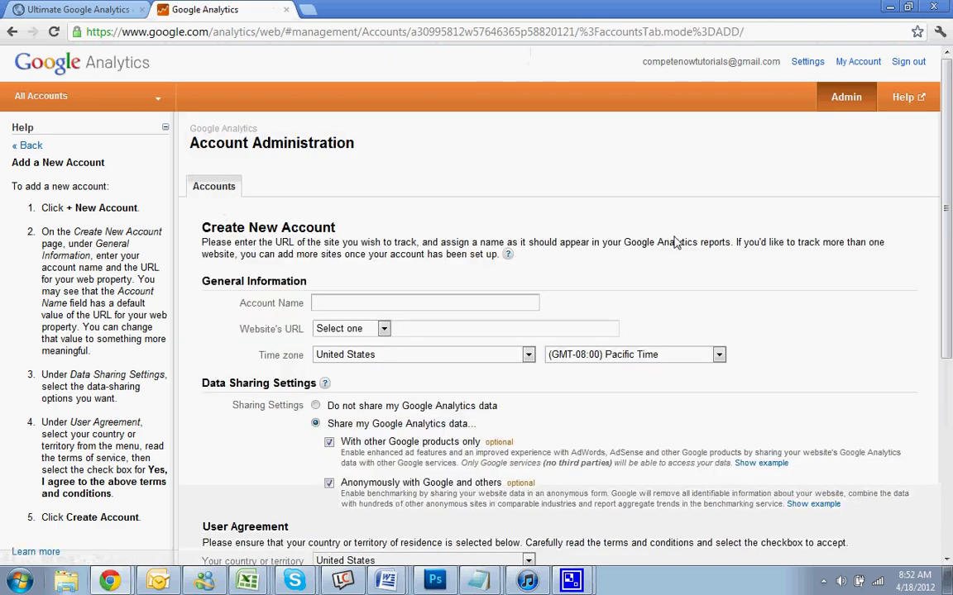
{"action": "scroll", "coordinate": [720, 297], "scroll_direction": "down", "scroll_amount": 2}
{"action": "scroll", "coordinate": [714, 302], "scroll_direction": "down", "scroll_amount": 1}
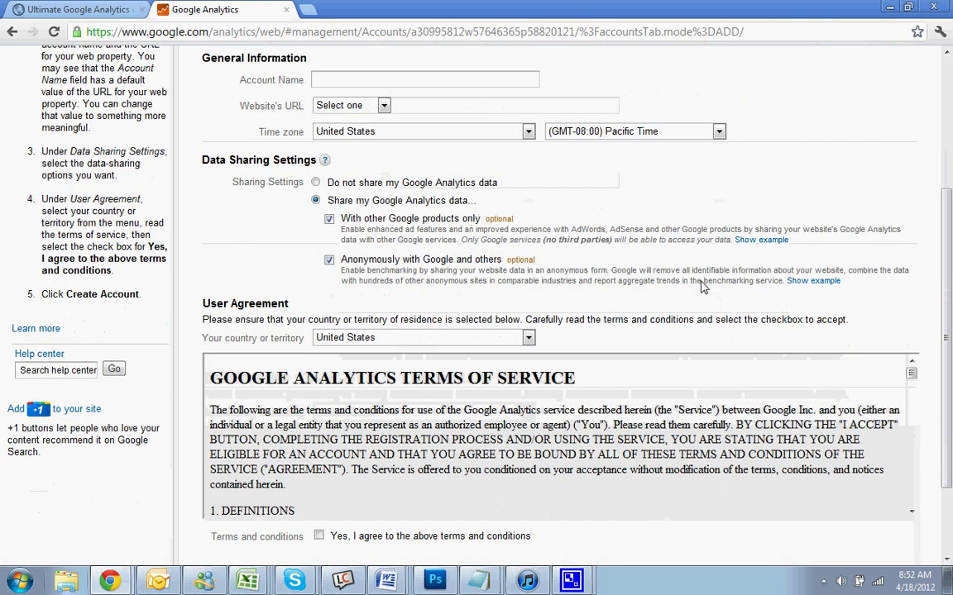
{"action": "scroll", "coordinate": [416, 226], "scroll_direction": "up", "scroll_amount": 1}
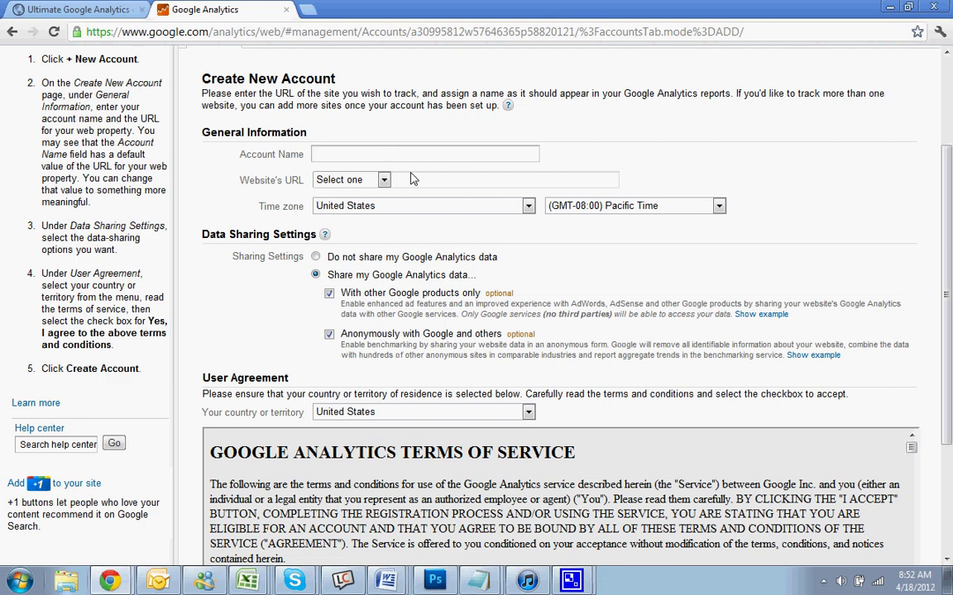
{"action": "scroll", "coordinate": [496, 331], "scroll_direction": "down", "scroll_amount": 2}
{"action": "scroll", "coordinate": [570, 386], "scroll_direction": "down", "scroll_amount": 1}
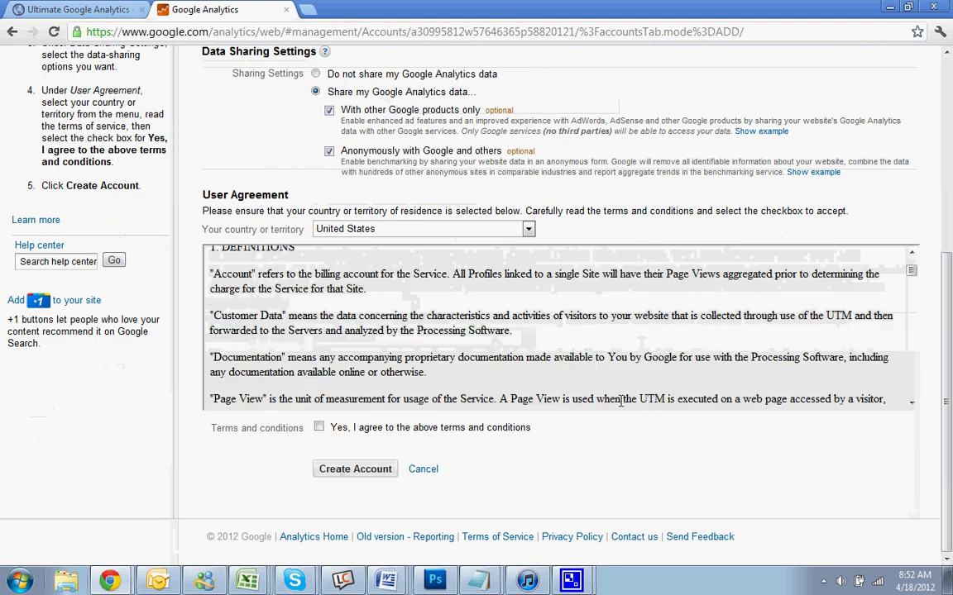
{"action": "scroll", "coordinate": [569, 387], "scroll_direction": "up", "scroll_amount": 5}
{"action": "scroll", "coordinate": [570, 386], "scroll_direction": "up", "scroll_amount": 2}
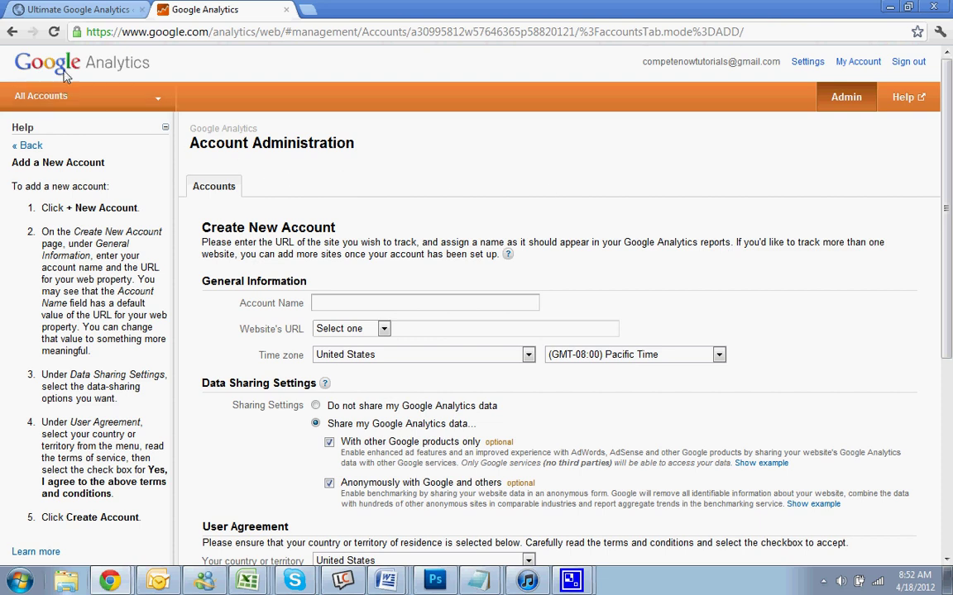
Step: Check the Products section of Google Account settings, then go back to Analytics Account Home
{"action": "left_click", "coordinate": [851, 63]}
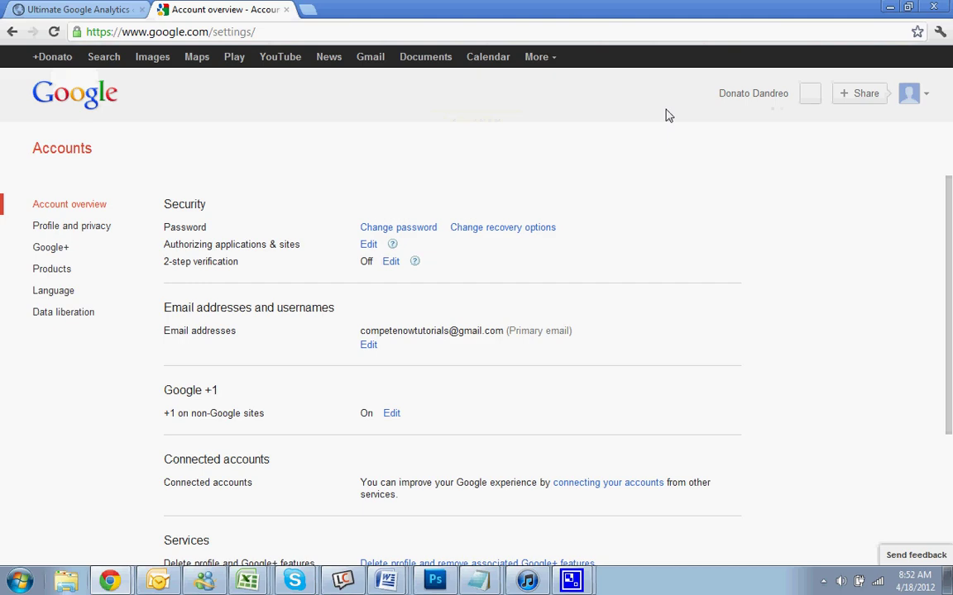
{"action": "left_click", "coordinate": [52, 269]}
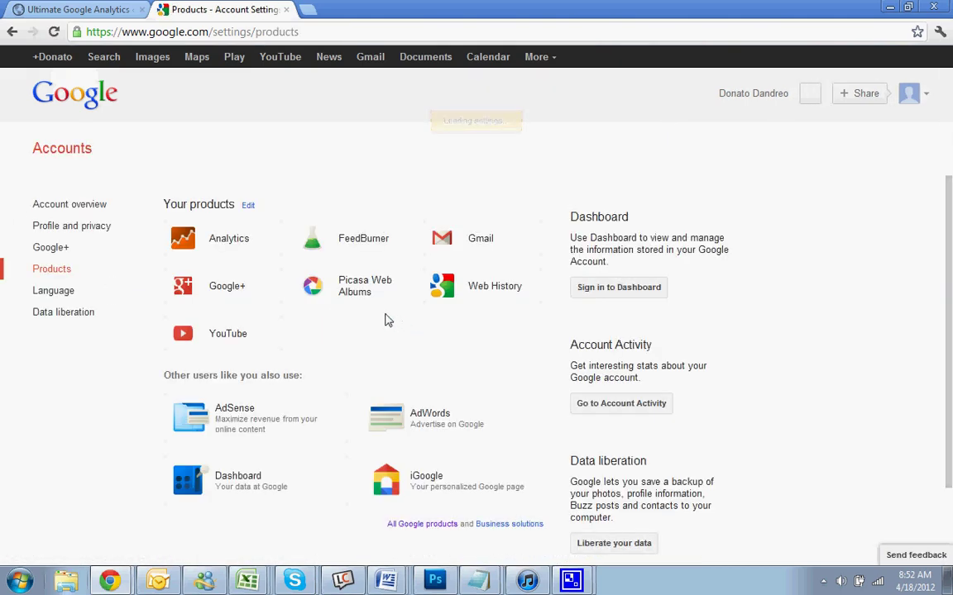
{"action": "key", "text": "alt+Left"}
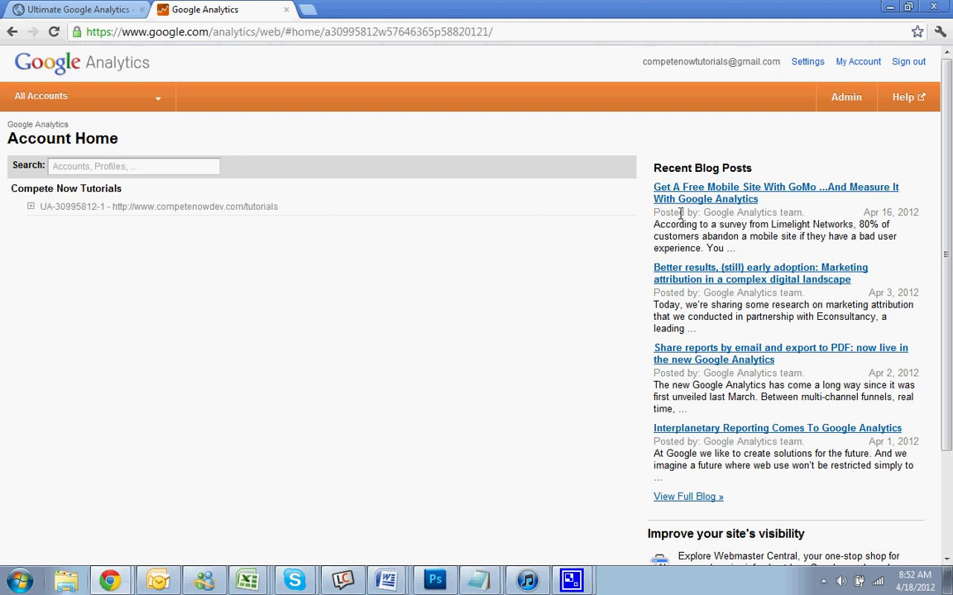
Step: From Admin, open the Compete Now Tutorials account and its Users tab
{"action": "left_click", "coordinate": [847, 98]}
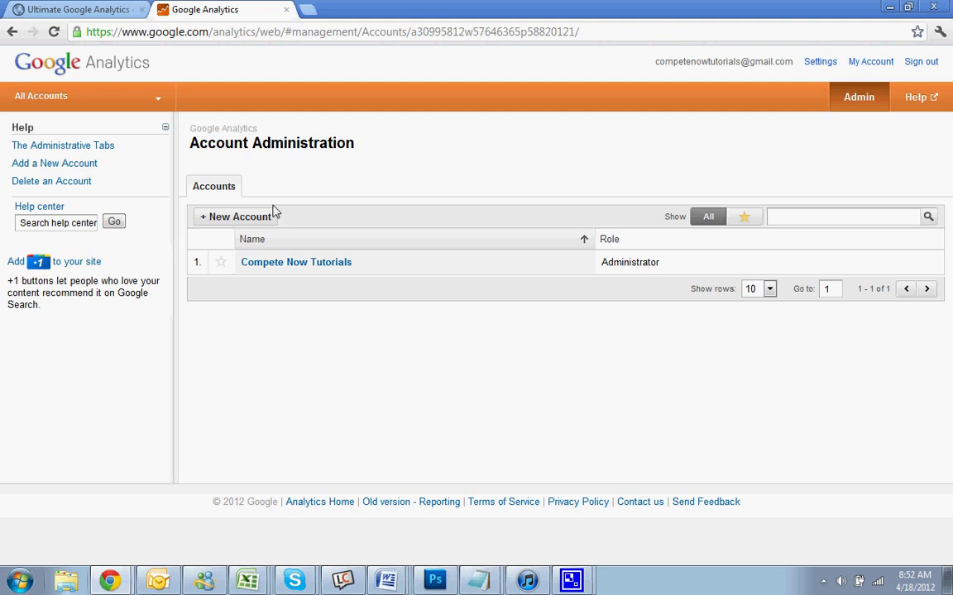
{"action": "left_click", "coordinate": [254, 263]}
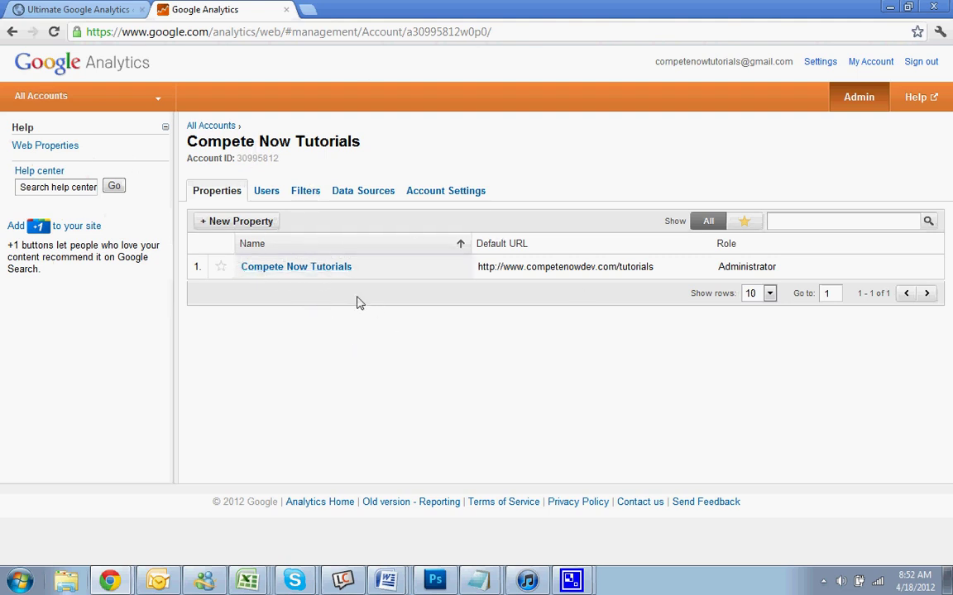
{"action": "left_click", "coordinate": [266, 192]}
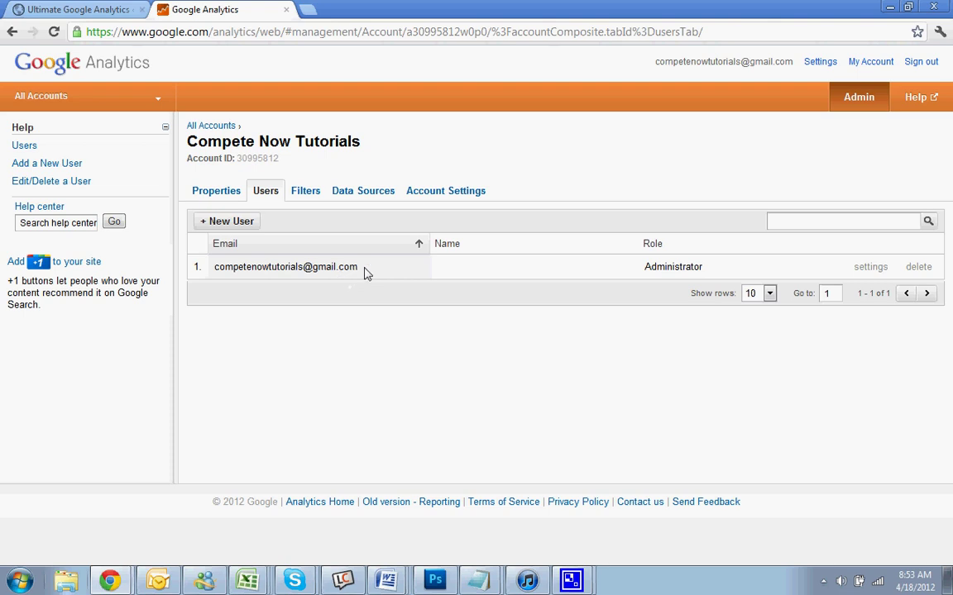
Step: Open the '+ New User' form and add the Compete Now Tutorials profile to the user's access
{"action": "left_click", "coordinate": [225, 221]}
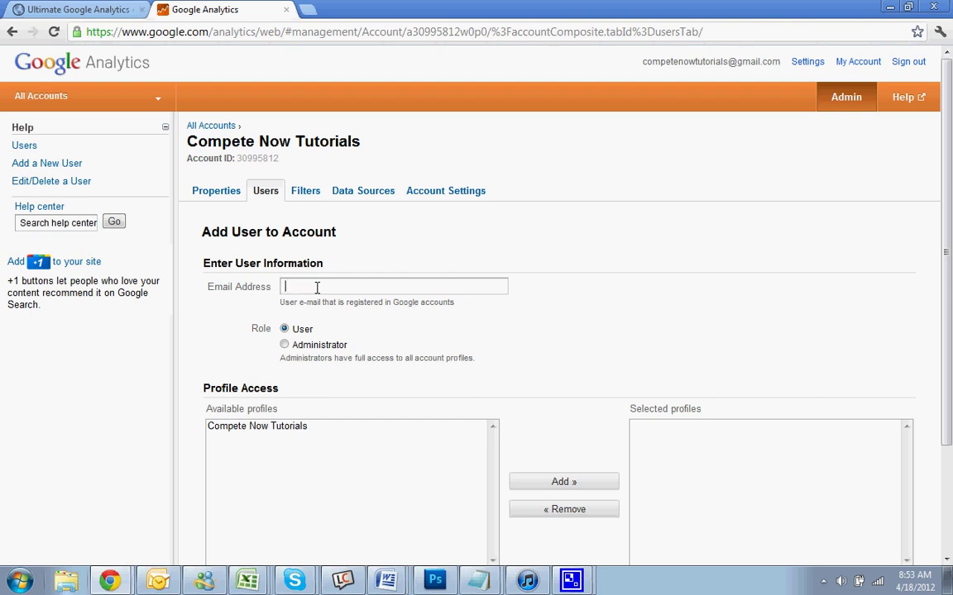
{"action": "scroll", "coordinate": [347, 338], "scroll_direction": "down", "scroll_amount": 2}
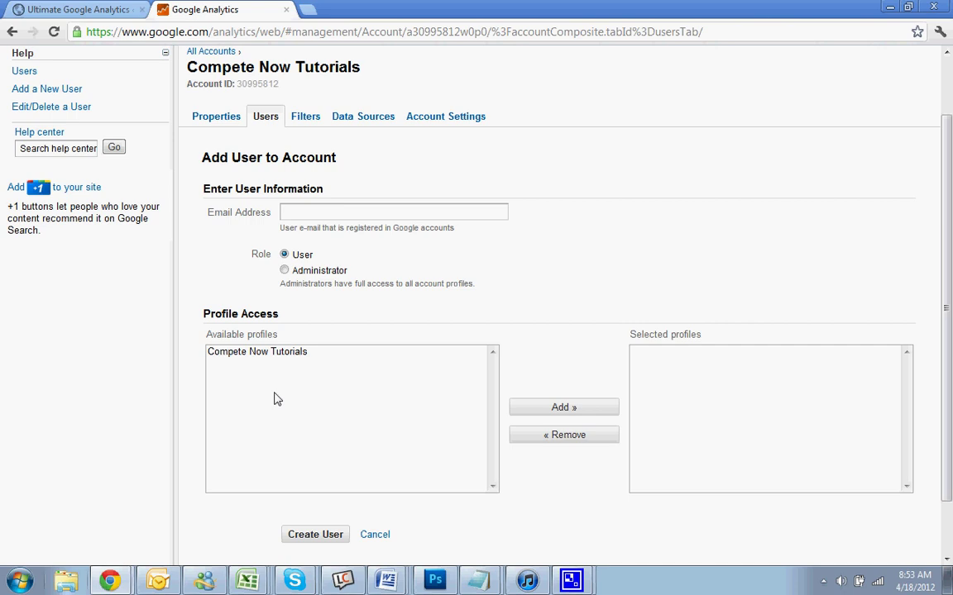
{"action": "left_click", "coordinate": [254, 354]}
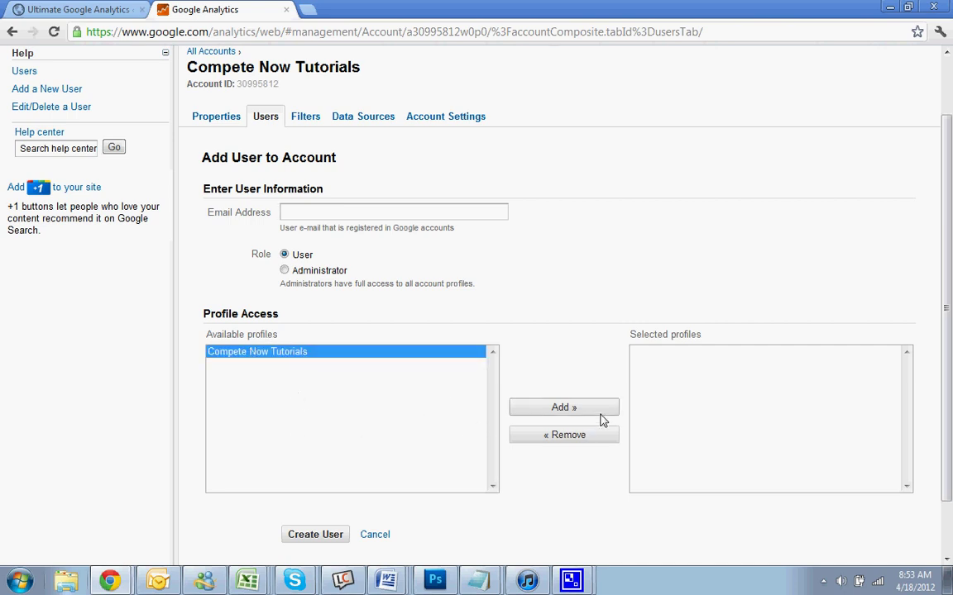
{"action": "left_click", "coordinate": [575, 411]}
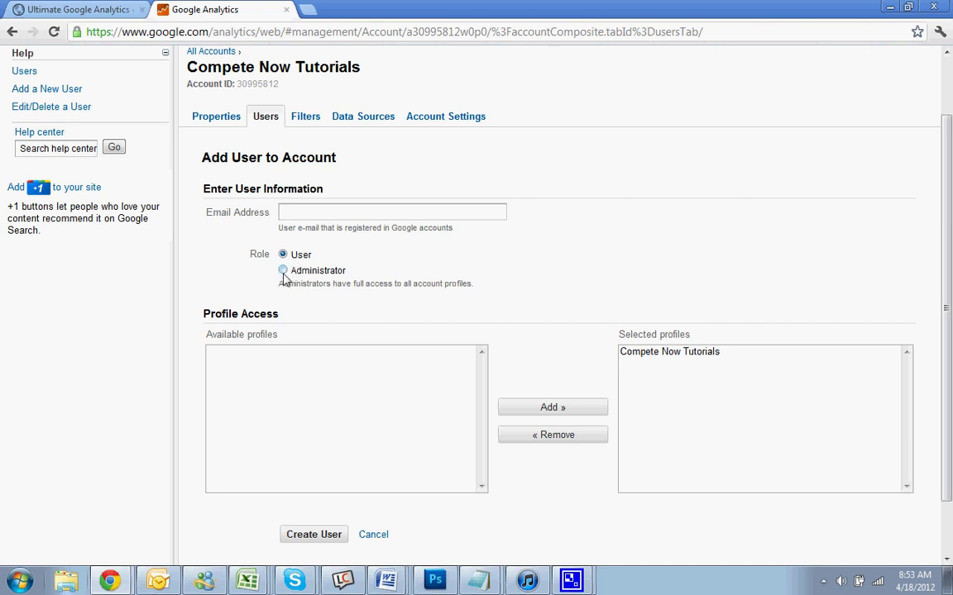
{"action": "scroll", "coordinate": [405, 365], "scroll_direction": "up", "scroll_amount": 2}
{"action": "scroll", "coordinate": [401, 414], "scroll_direction": "down", "scroll_amount": 3}
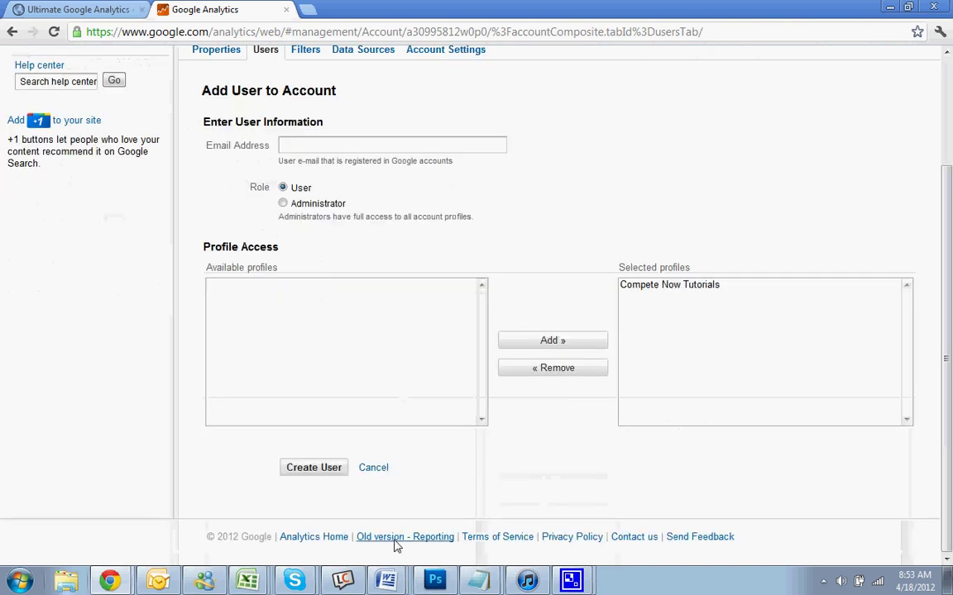
{"action": "scroll", "coordinate": [629, 235], "scroll_direction": "up", "scroll_amount": 3}
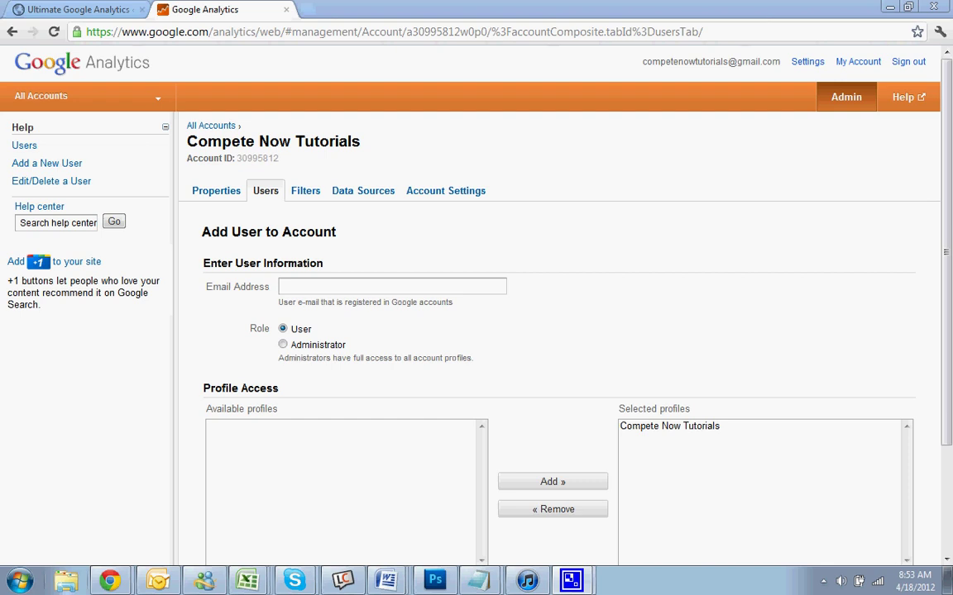
Step: Return to the WordPress plugin settings and visit the Compete Now tutorials front page
{"action": "left_click", "coordinate": [115, 10]}
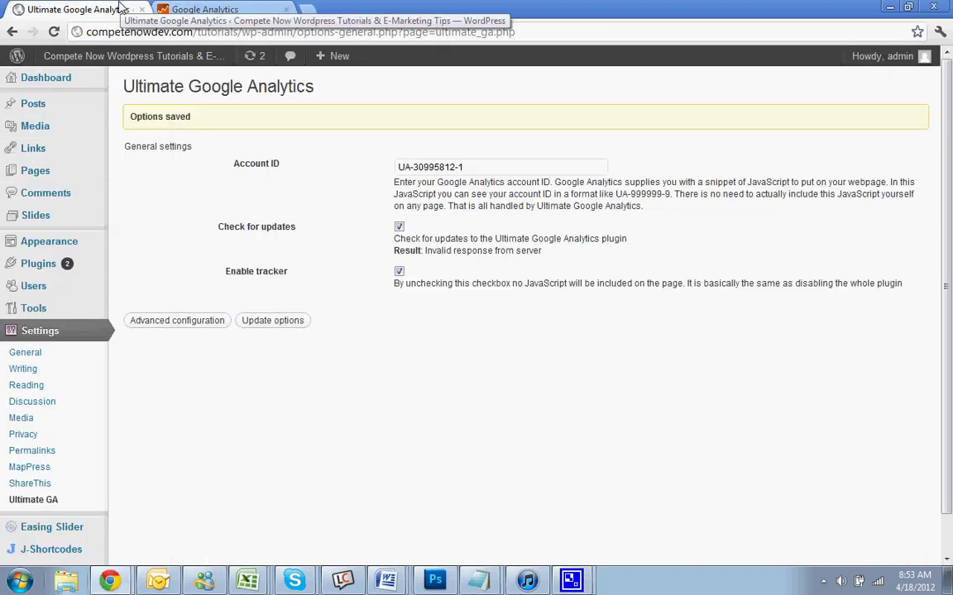
{"action": "left_click", "coordinate": [111, 55]}
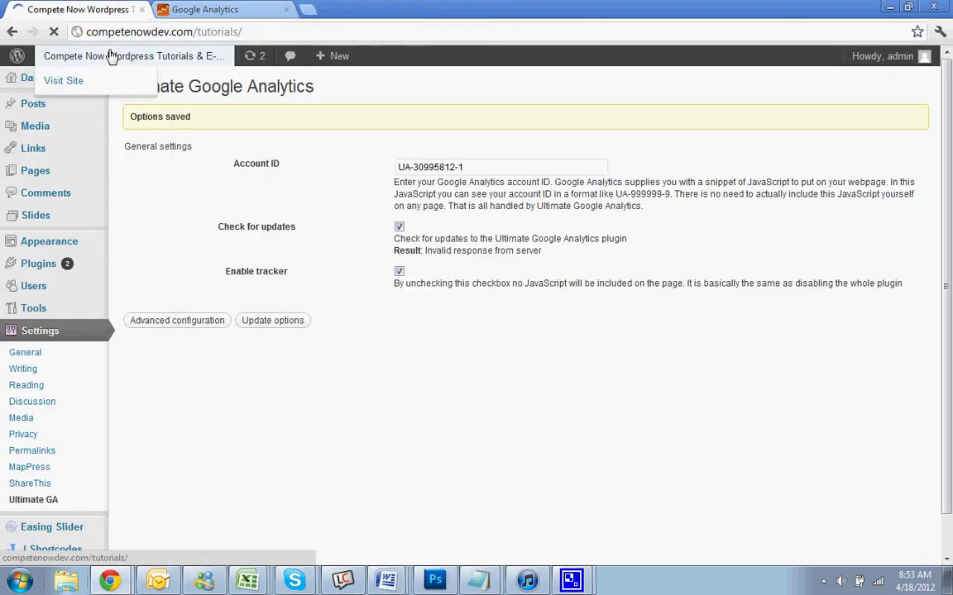